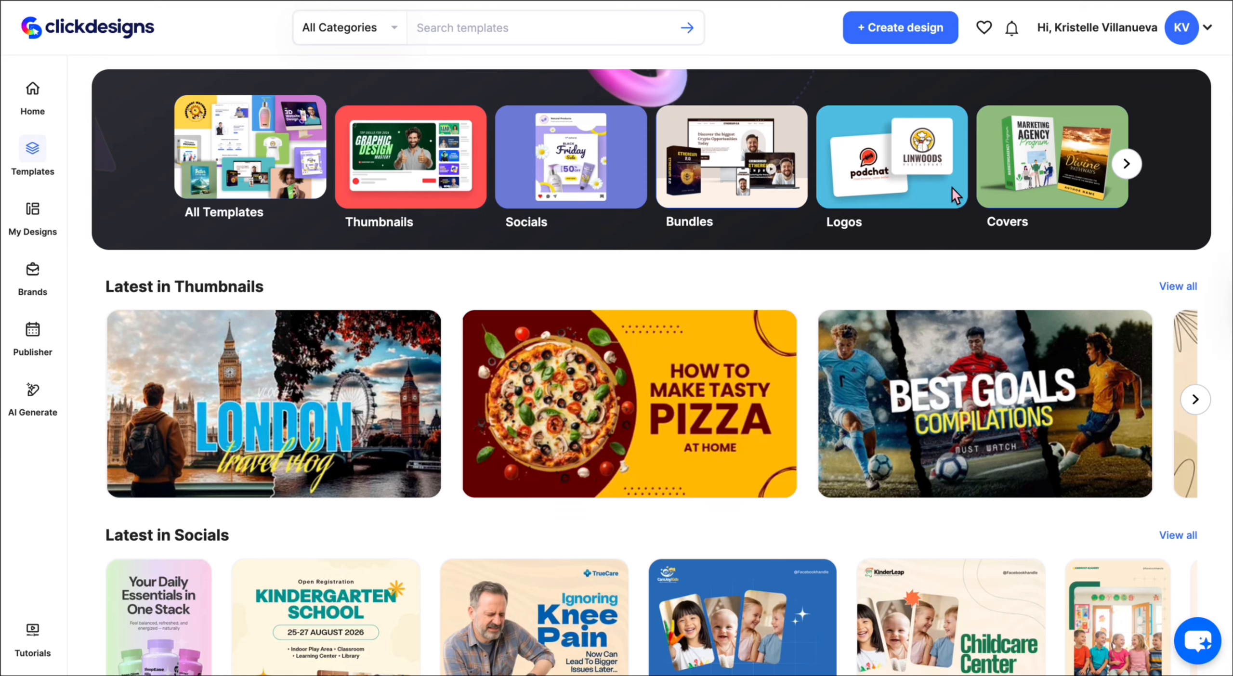
Step: Show the Boxshots templates within the Covers category and browse through the available designs
click(1002, 193)
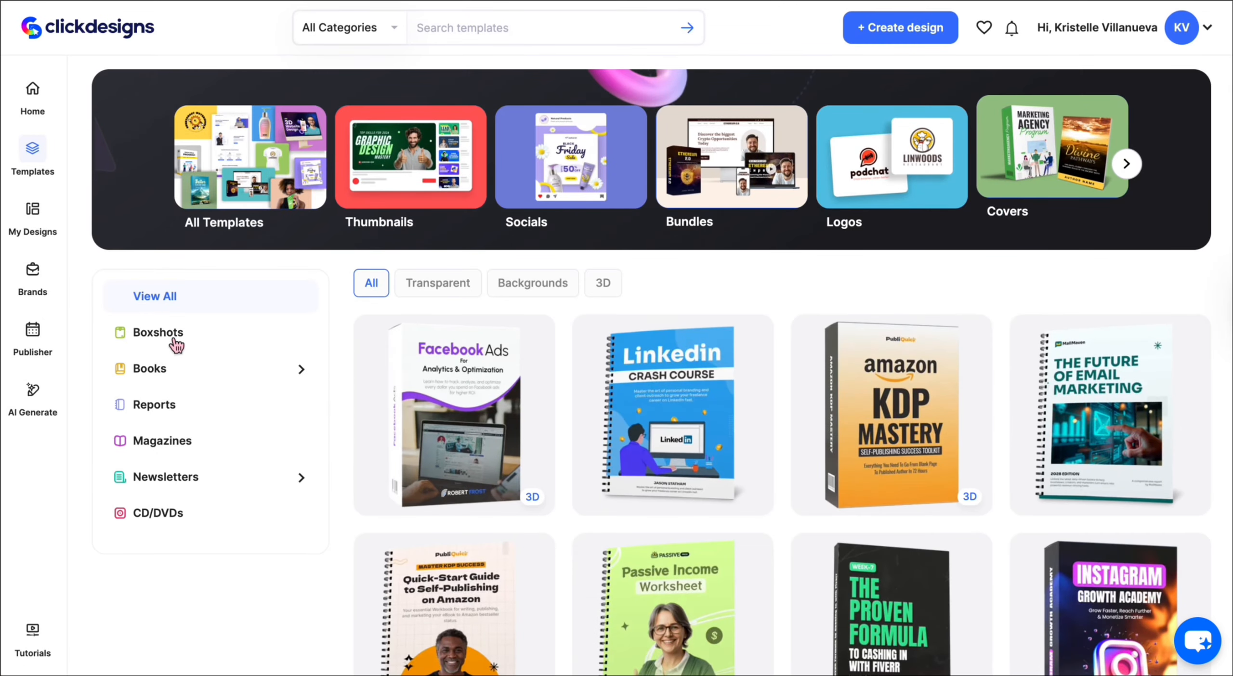
click(164, 333)
scroll(262, 445, down, 3)
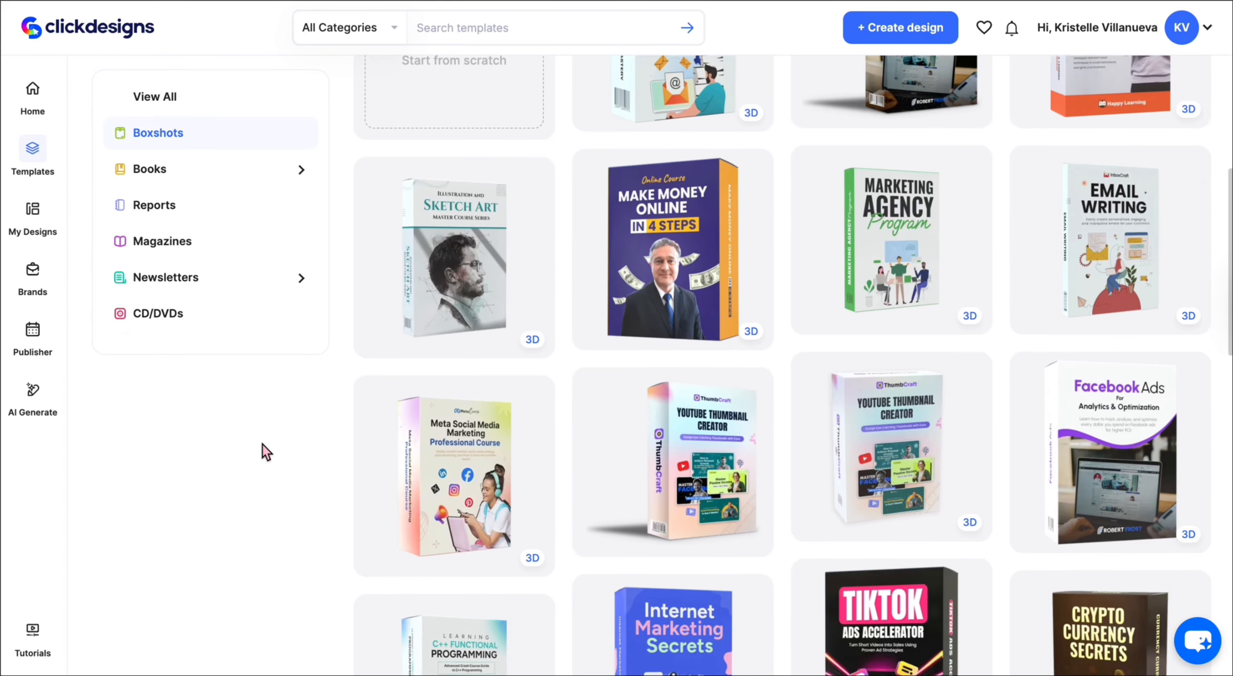
scroll(262, 445, down, 5)
scroll(262, 445, down, 2)
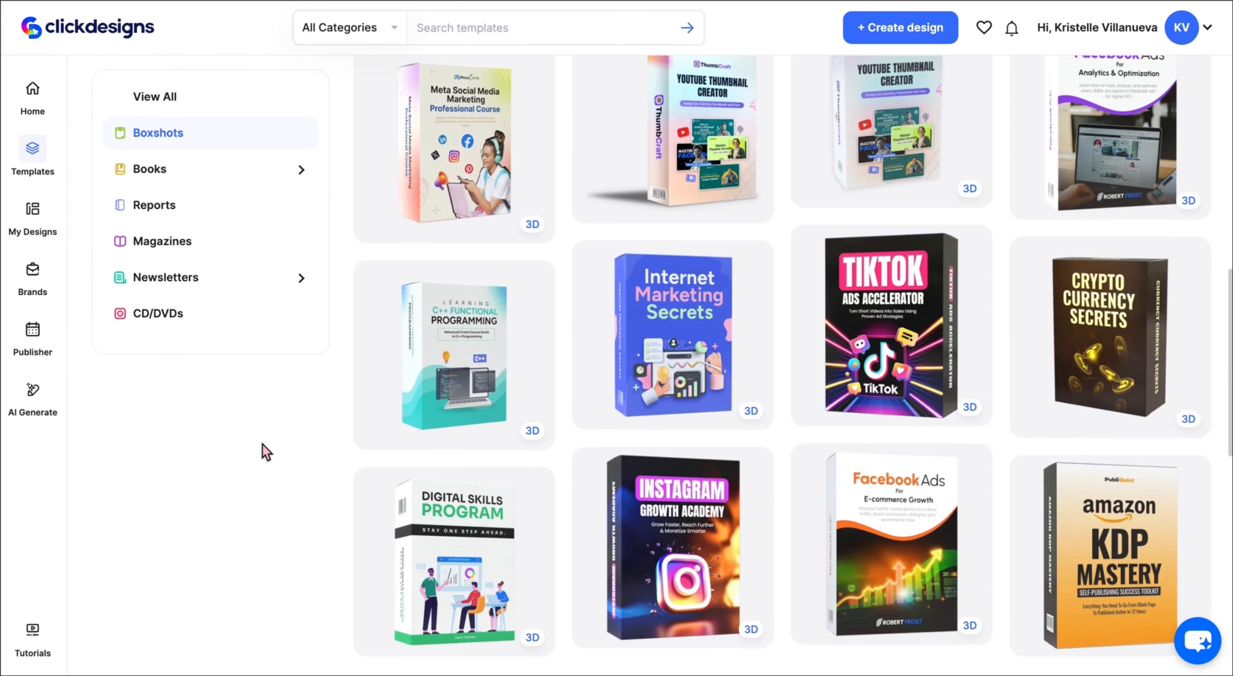
scroll(262, 445, up, 10)
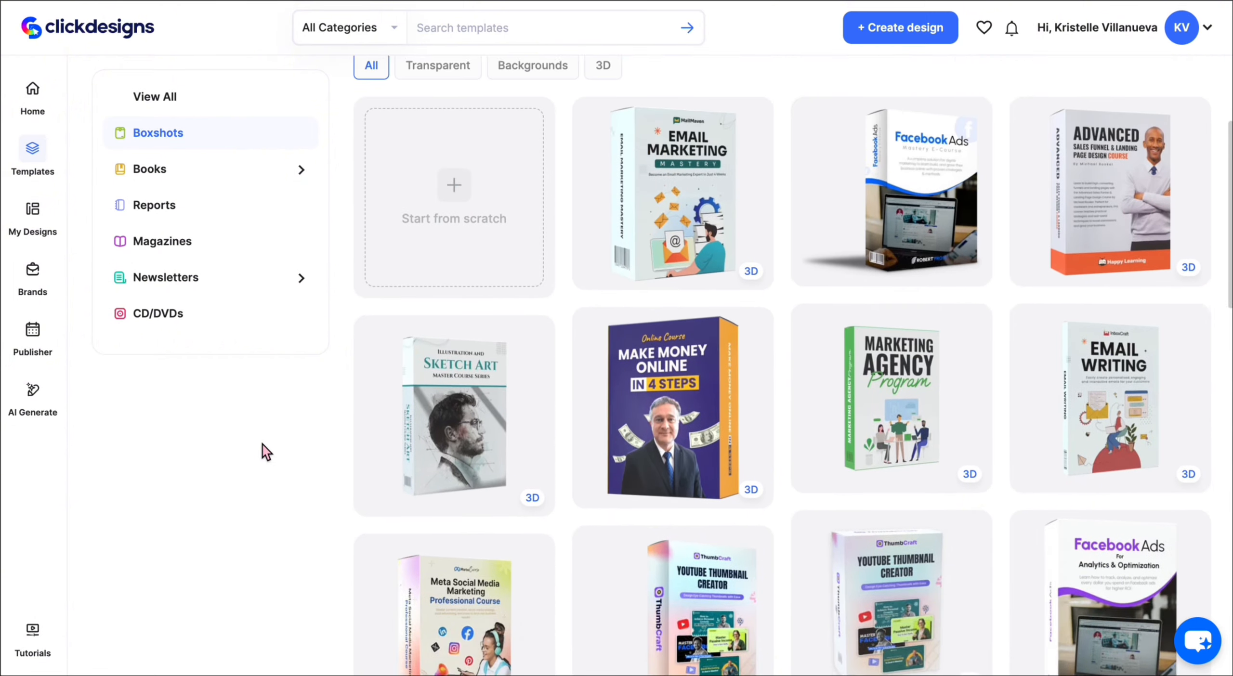
scroll(262, 445, up, 3)
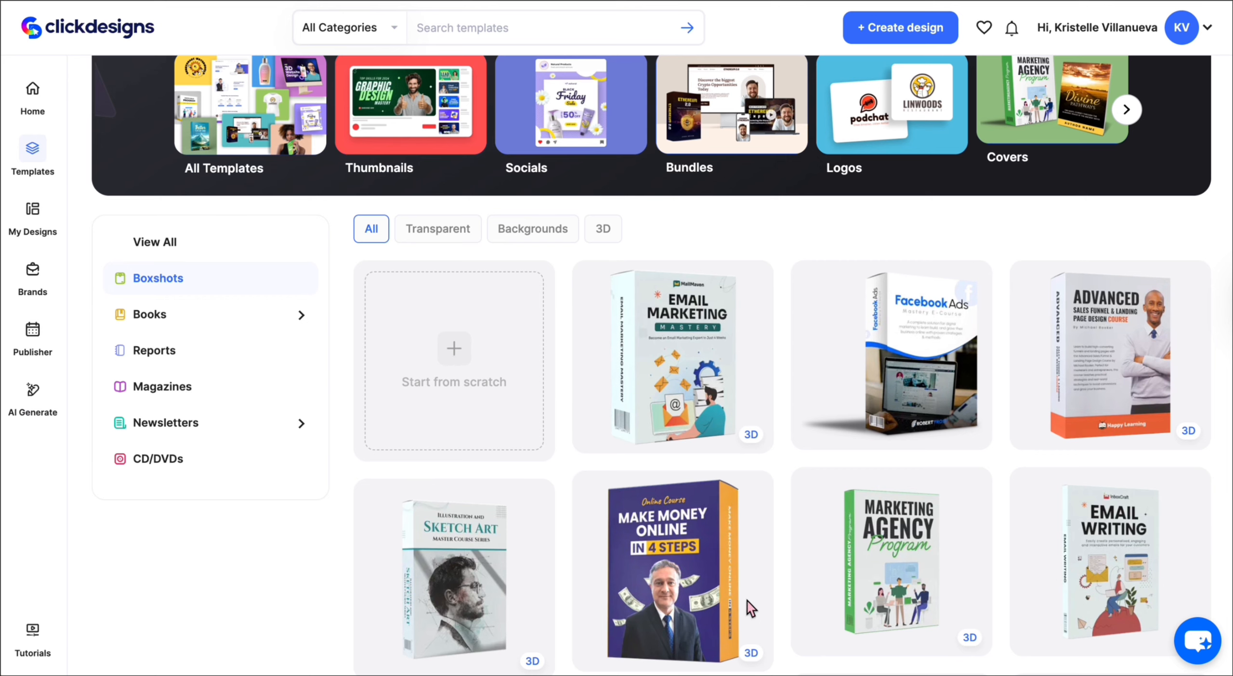
scroll(463, 403, down, 3)
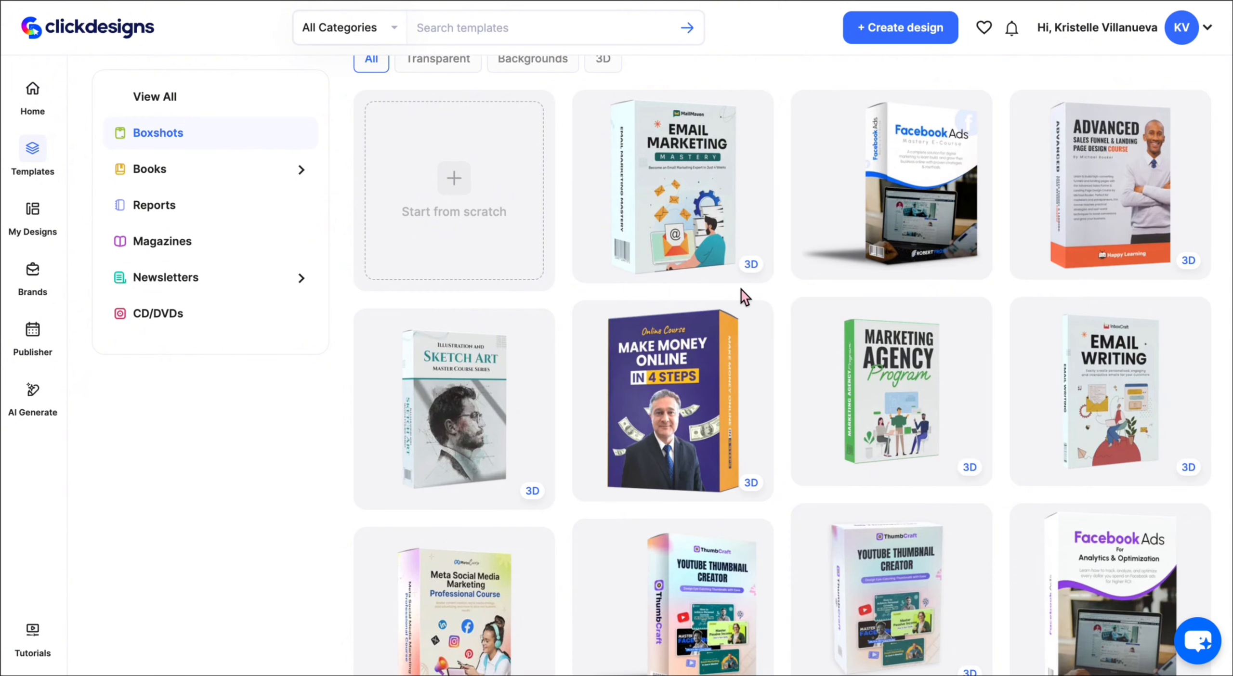
scroll(742, 290, down, 1)
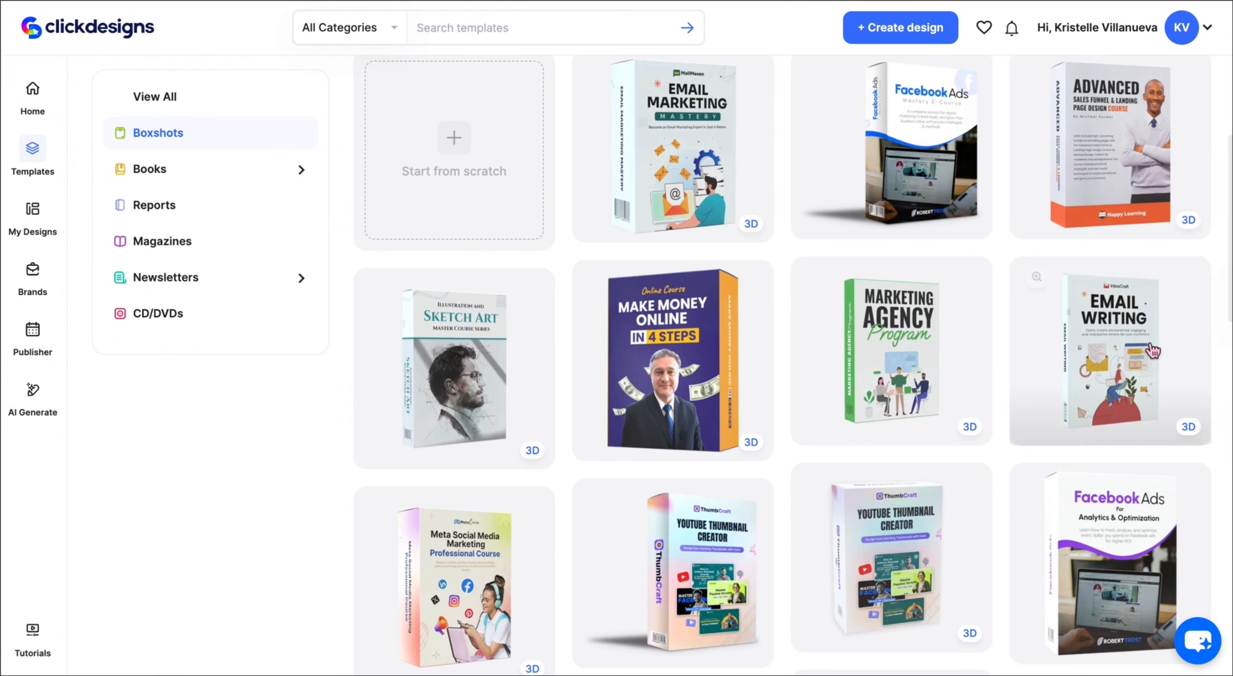
Step: Preview and use the Email Writing 3D boxshot template, and open its mockup artwork for editing
click(1036, 284)
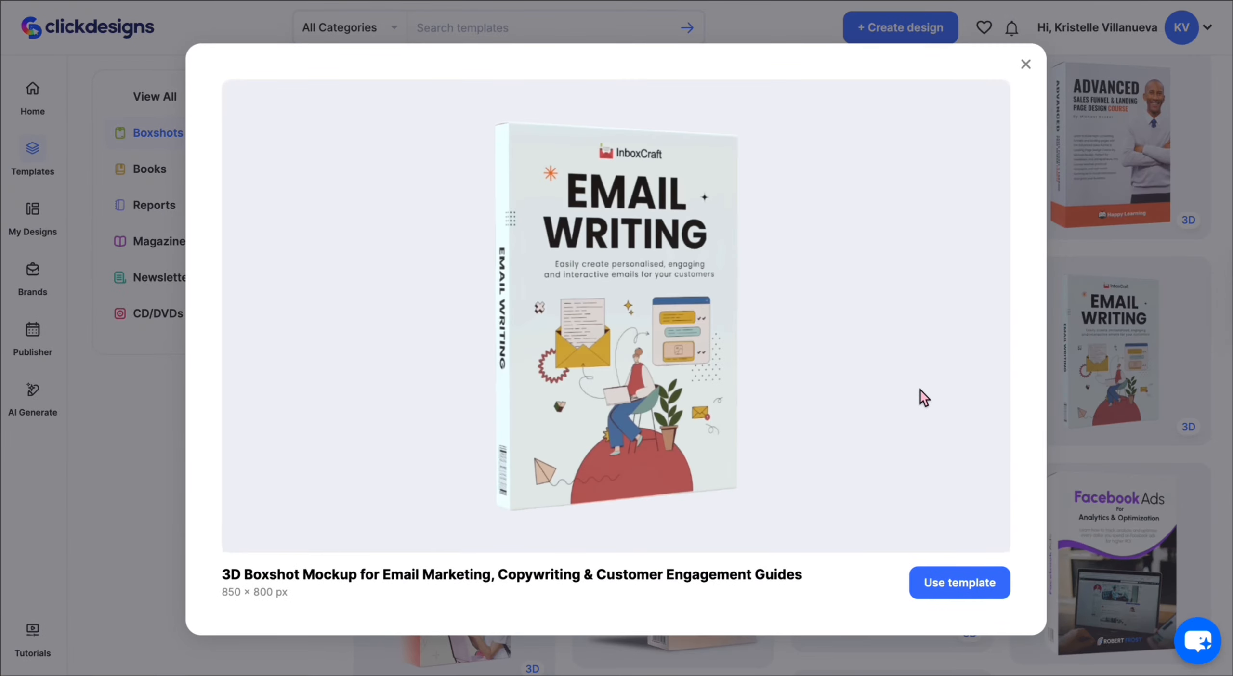
click(957, 584)
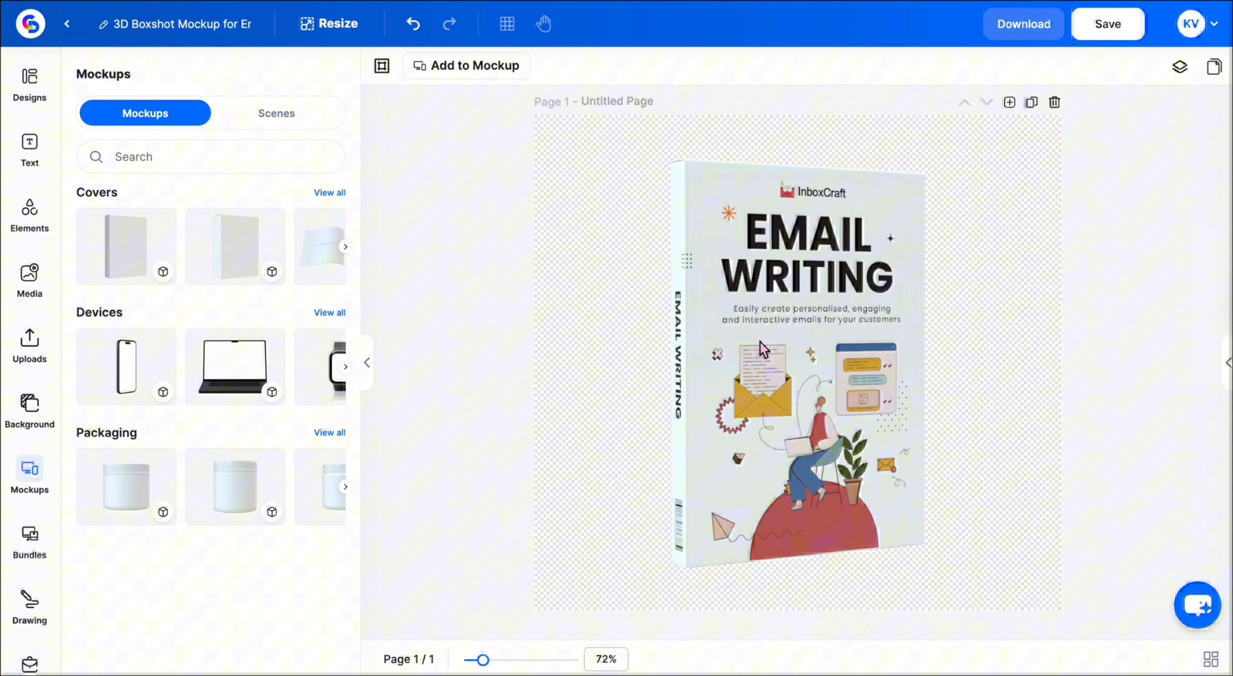
click(760, 343)
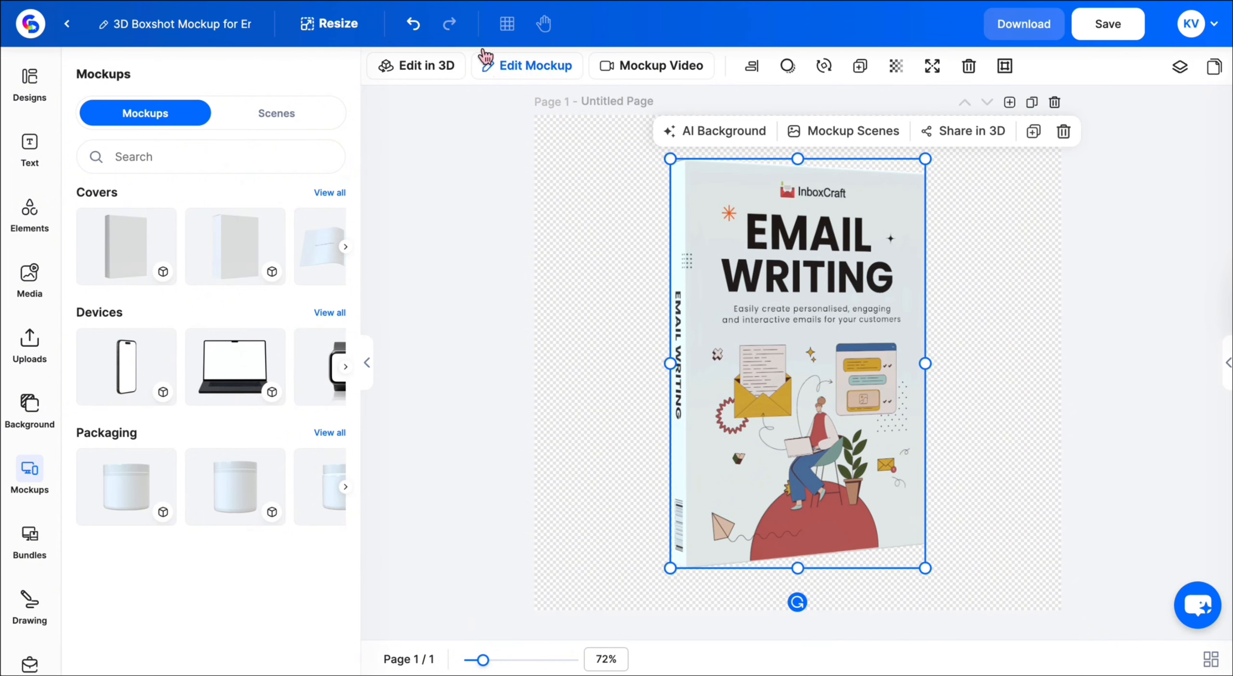
click(527, 68)
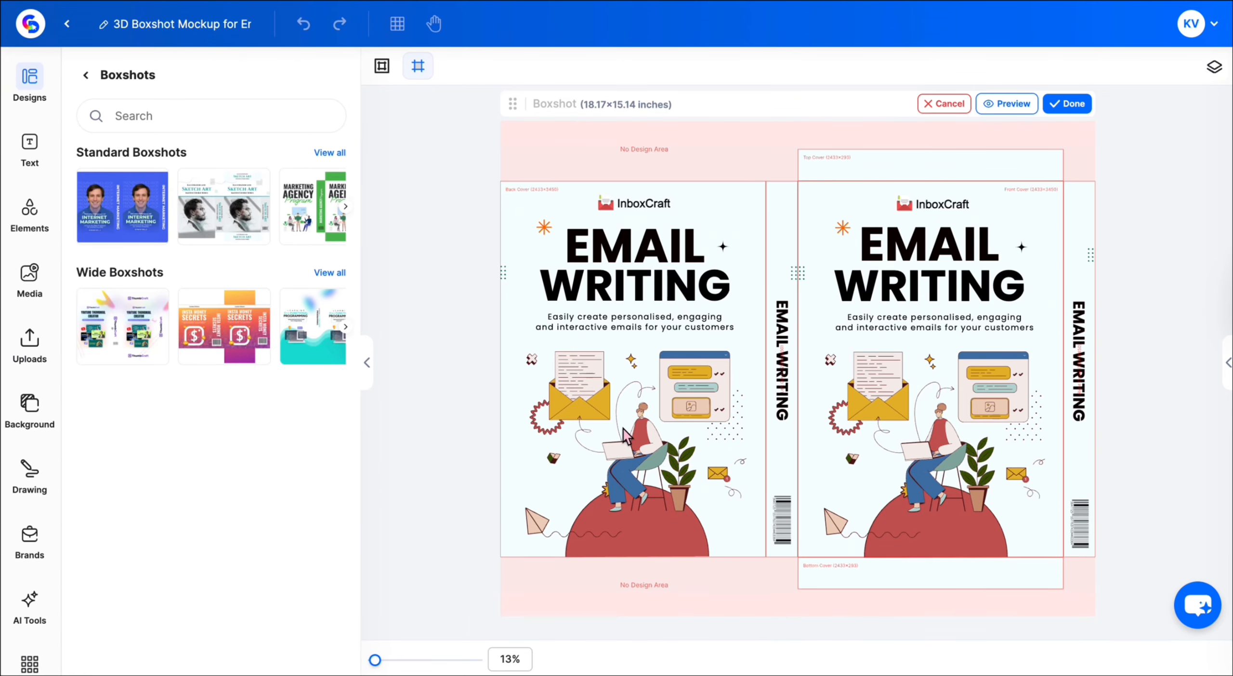
Step: Set the EMAIL WRITING titles on the covers and spines to Perfectly Nostalgia, and the InboxCraft text to Perfectly Nostalgic Italic
click(634, 247)
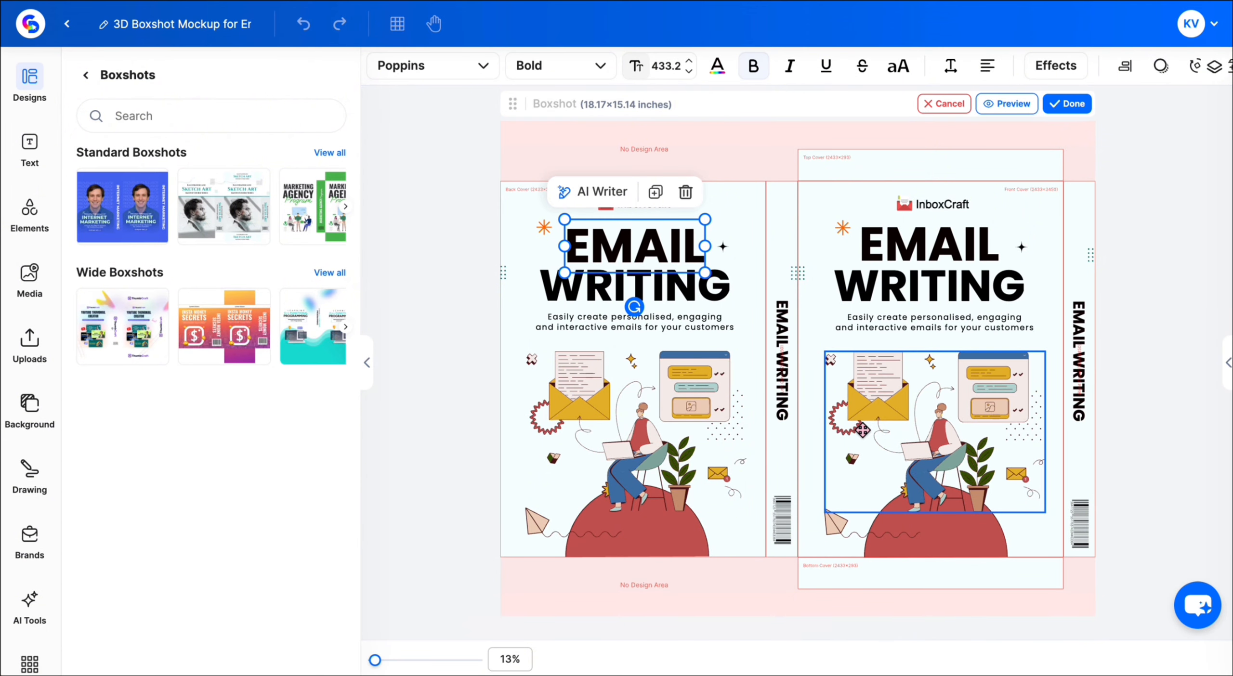
click(894, 166)
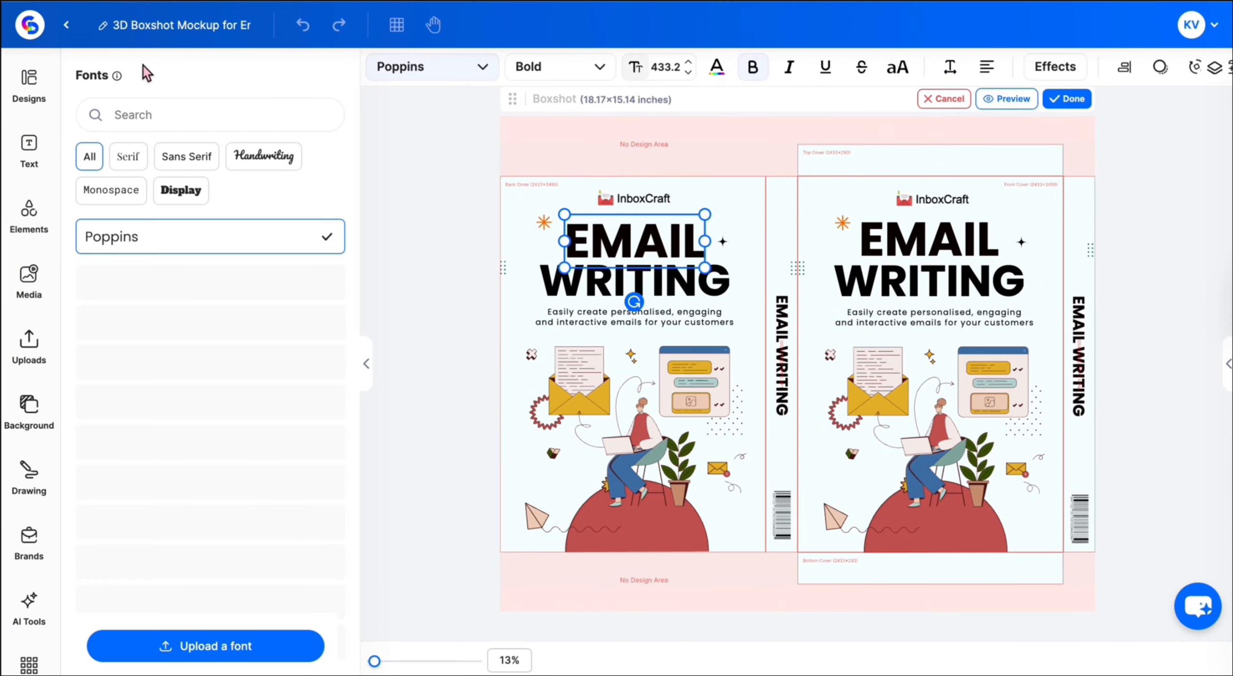
scroll(241, 506, down, 8)
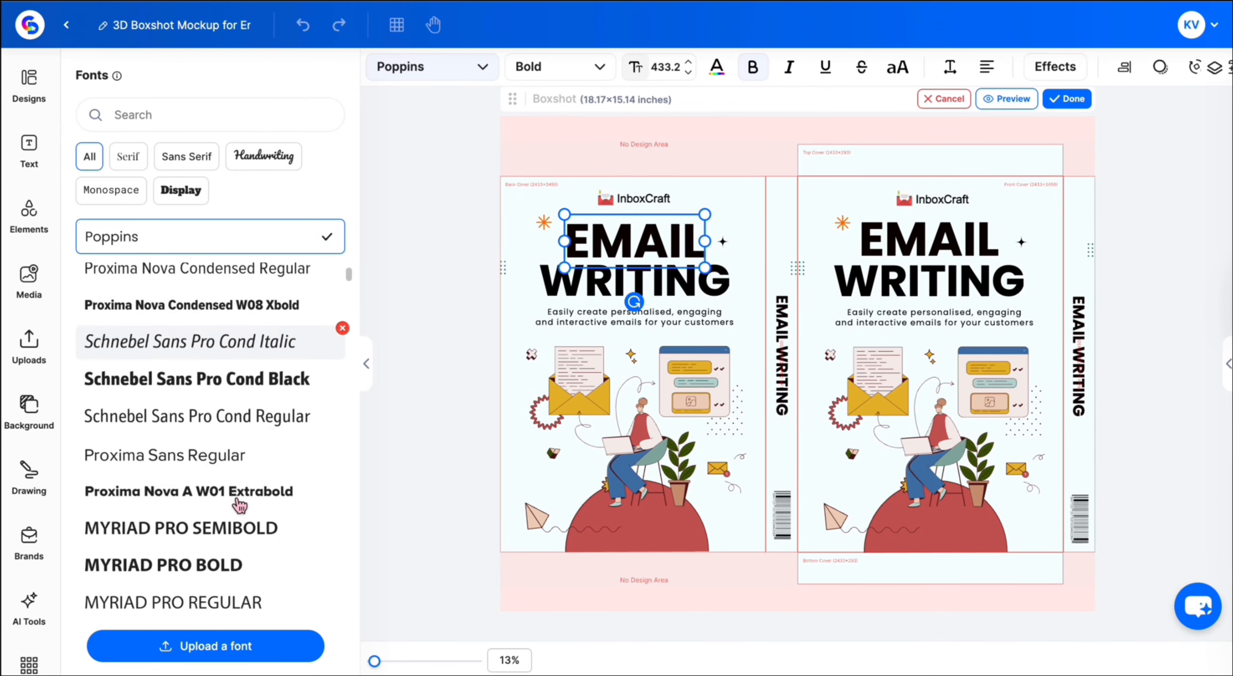
scroll(240, 506, down, 1)
click(198, 377)
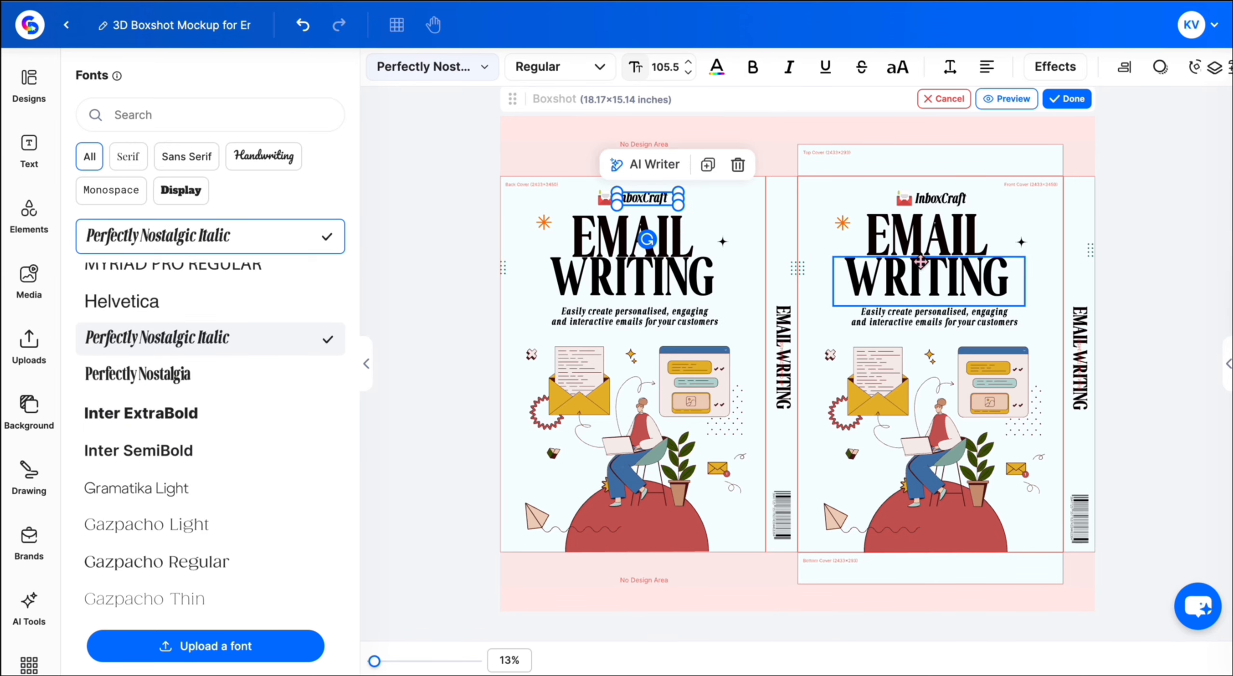
click(578, 249)
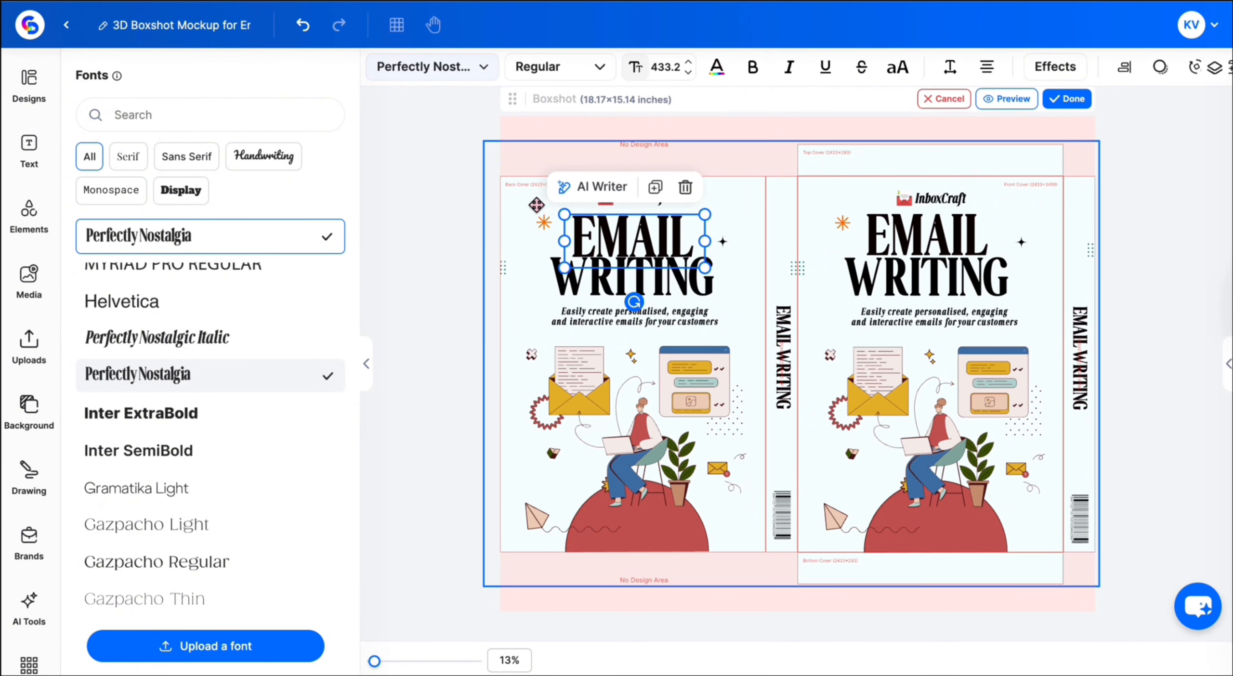
click(655, 289)
Step: Recolor the EMAIL WRITING text on both covers and spines to #BF504F, sampled from the red semicircle in the artwork
click(870, 261)
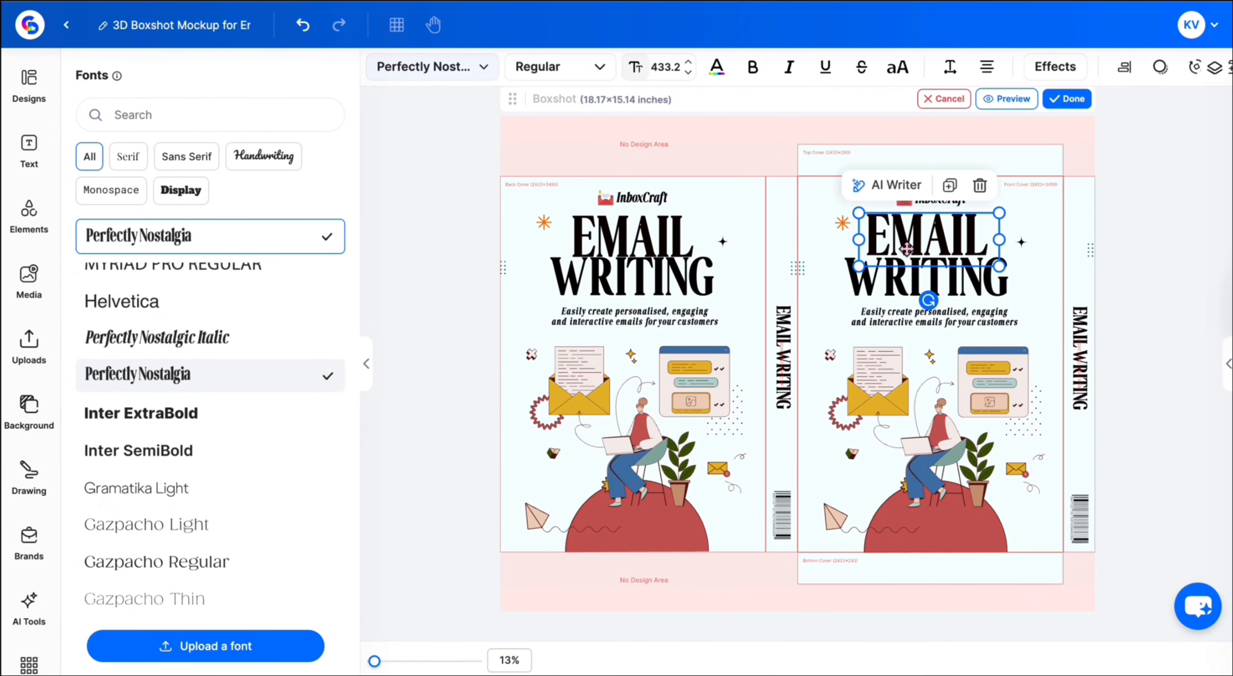
click(718, 70)
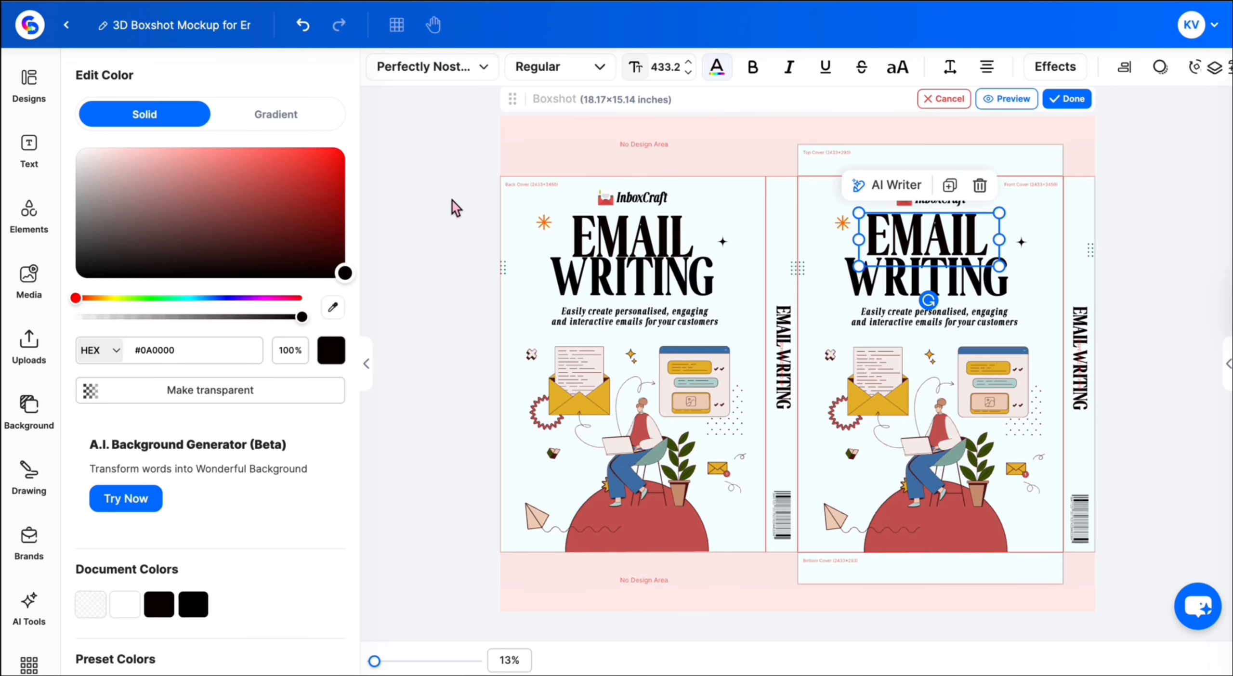
click(343, 312)
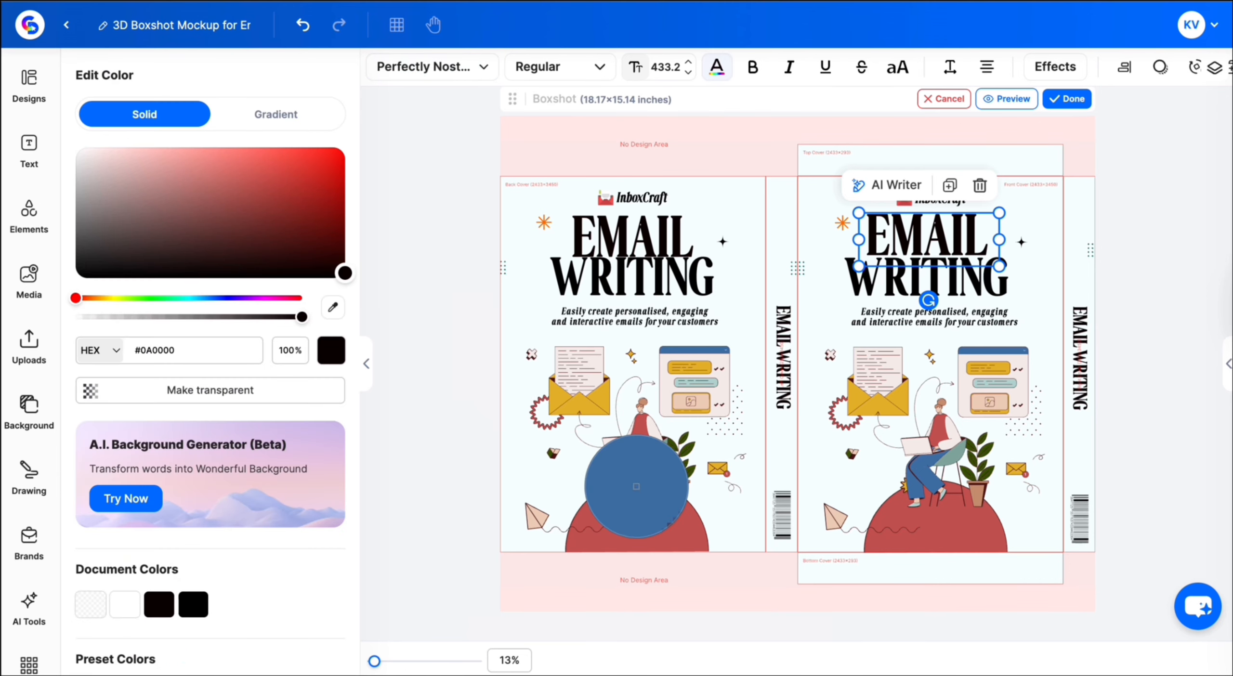
click(675, 512)
click(927, 282)
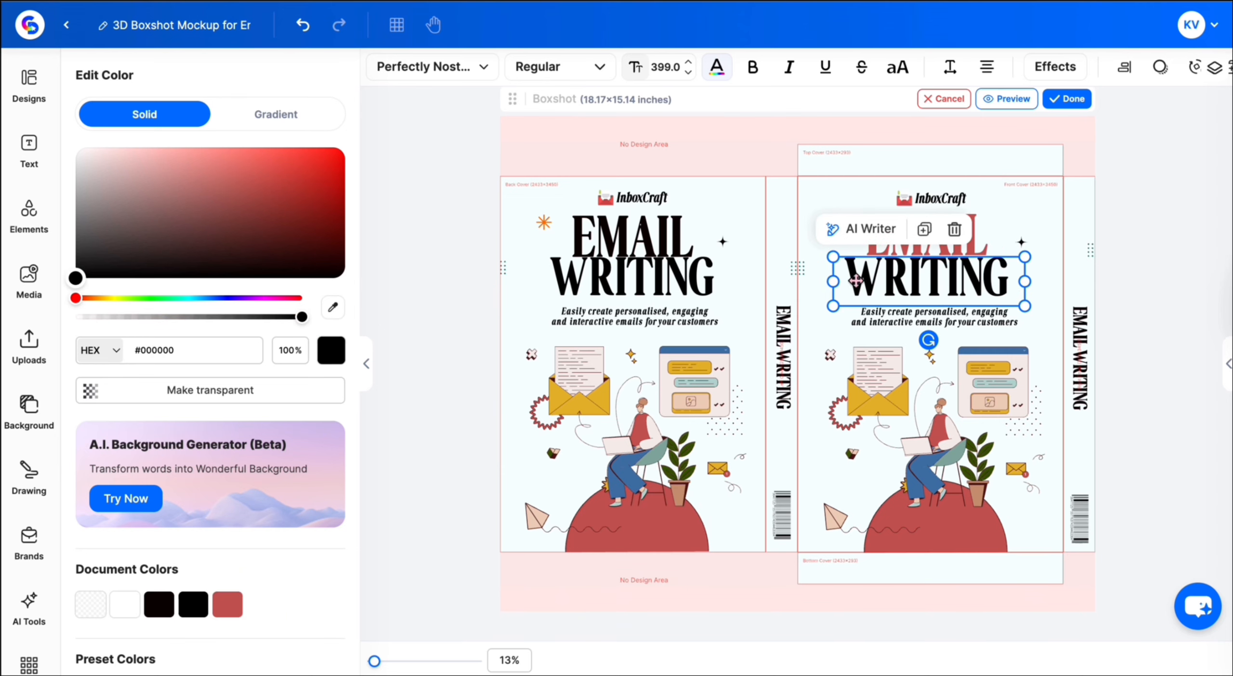
click(332, 307)
click(636, 530)
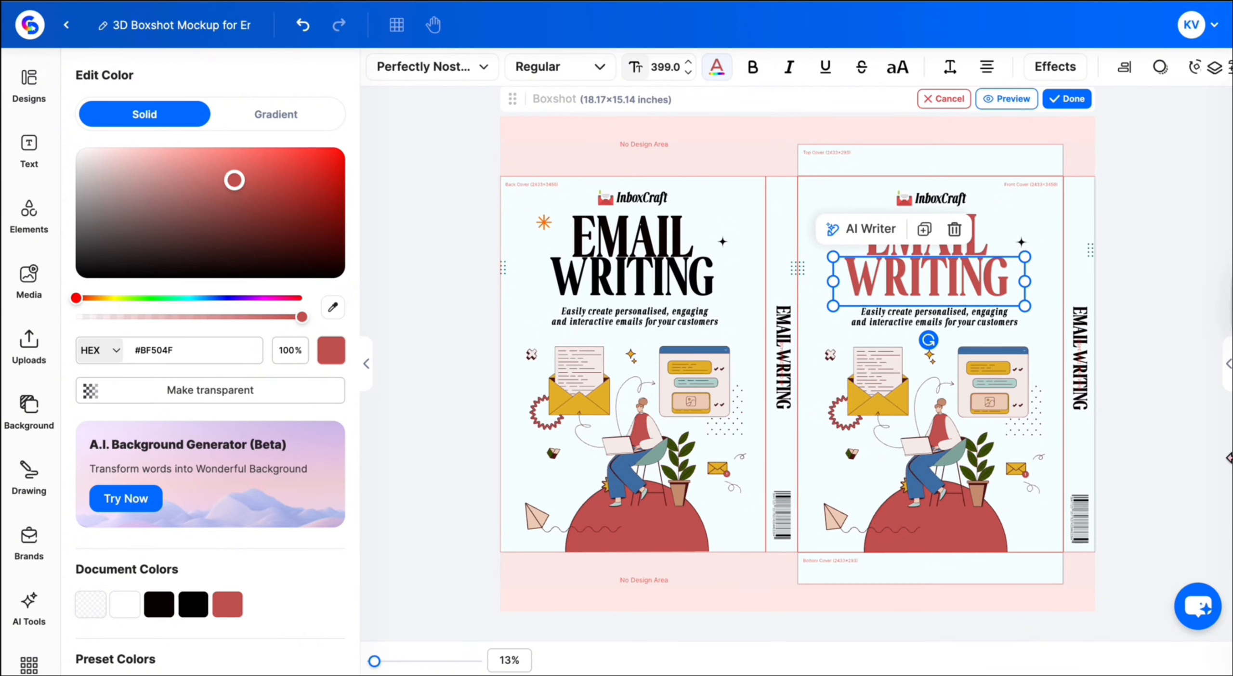
click(1080, 362)
click(336, 310)
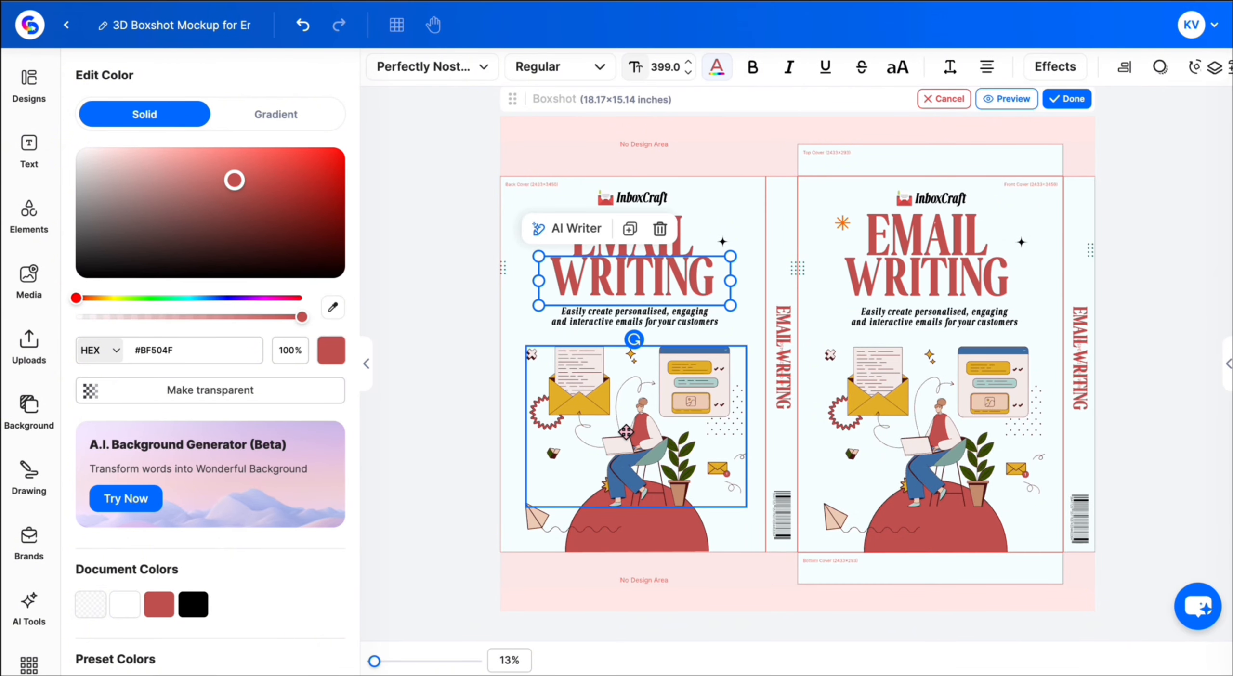
Step: Nudge the illustrations on the back and front covers slightly, and apply the artwork edits to the mockup
click(605, 408)
mouse_move(605, 408)
mouse_down()
mouse_move(619, 402)
mouse_move(607, 409)
mouse_up()
drag(899, 414, 896, 409)
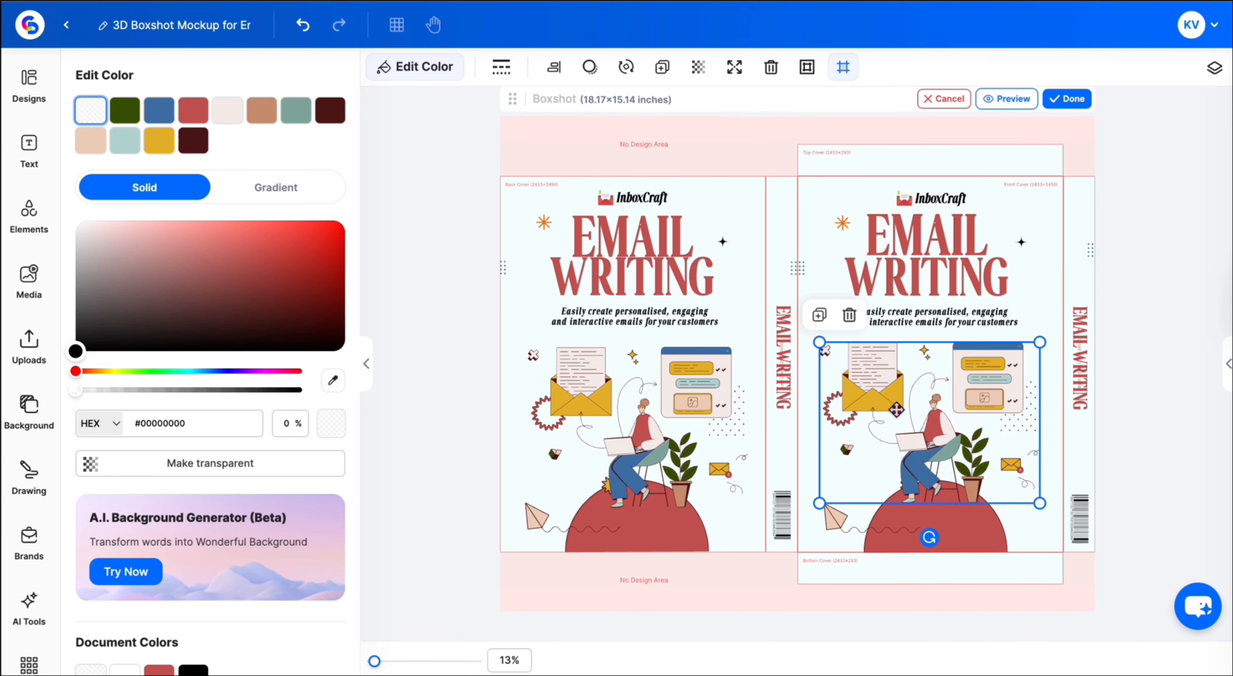
click(1067, 99)
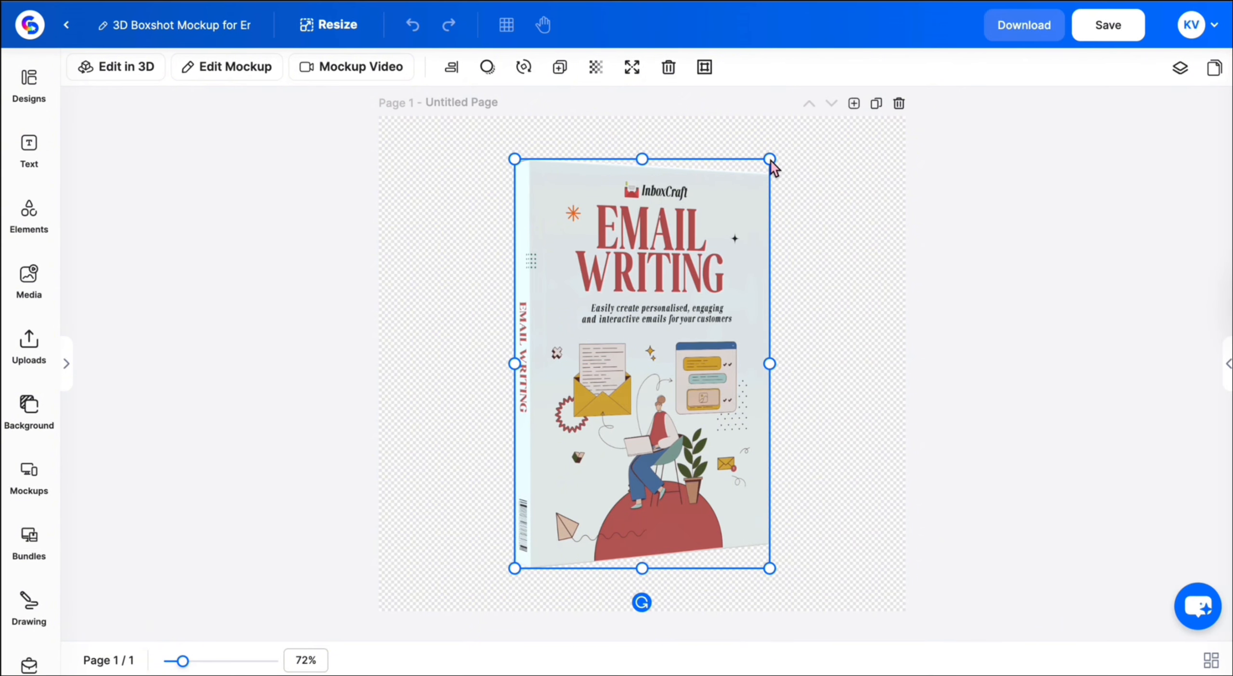
Step: Enlarge the box mockup slightly and reposition it near the center of the page
mouse_move(772, 155)
mouse_down()
mouse_move(810, 143)
mouse_move(776, 174)
mouse_up()
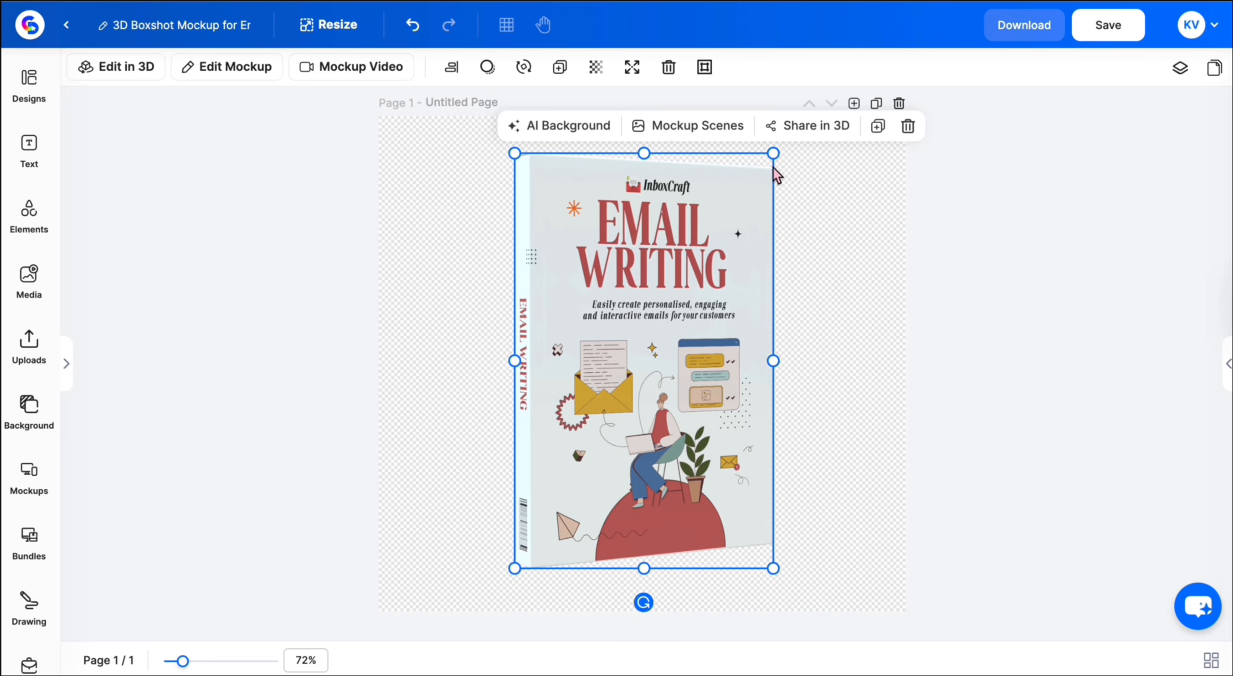
mouse_move(612, 358)
mouse_down()
mouse_move(652, 360)
mouse_move(616, 377)
mouse_move(669, 376)
mouse_move(616, 364)
mouse_up()
mouse_move(518, 156)
mouse_down()
mouse_move(584, 225)
mouse_move(545, 201)
mouse_move(518, 158)
mouse_up()
mouse_move(606, 318)
mouse_down()
mouse_move(585, 315)
mouse_move(621, 318)
mouse_move(604, 315)
mouse_up()
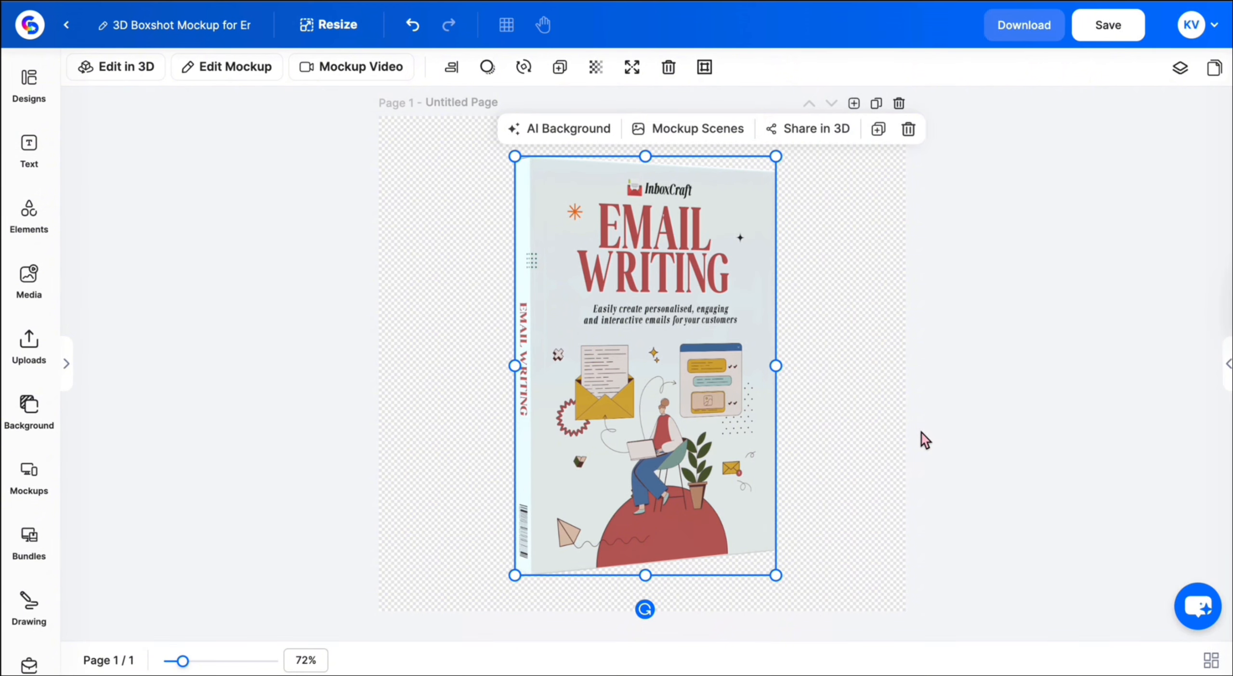
drag(666, 409, 662, 408)
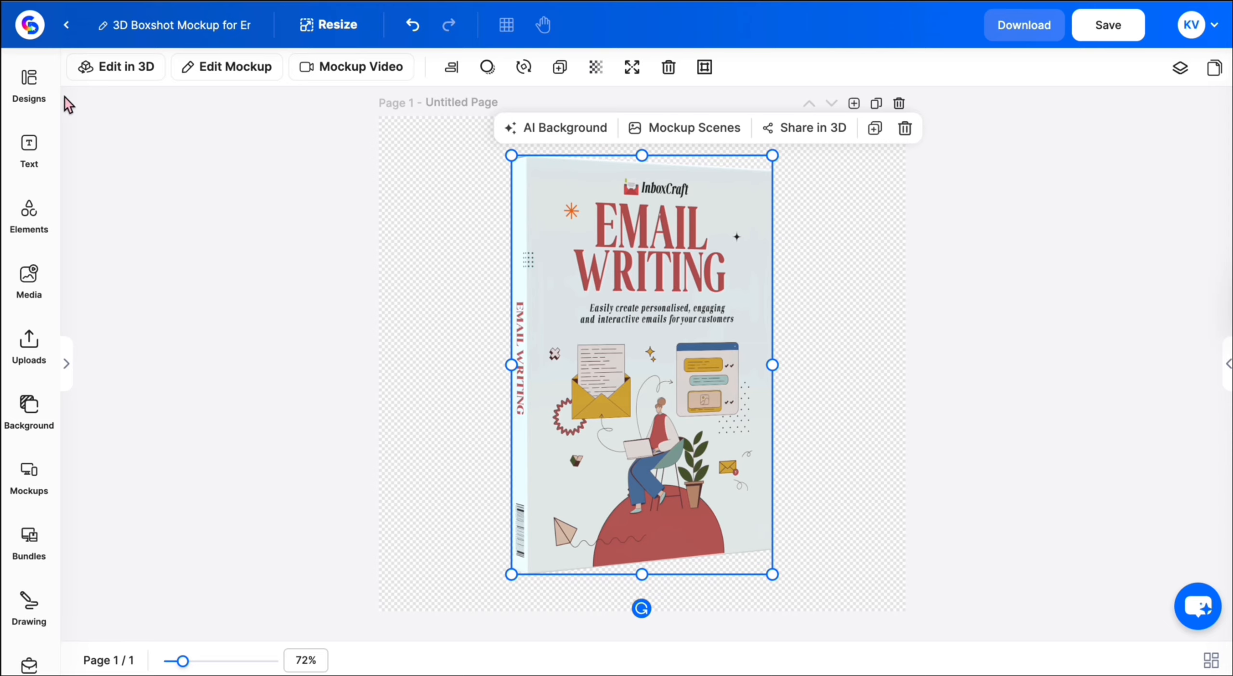
Step: Open the box mockup in the 3D editor and try rotating it freely with the axis gizmo
click(120, 70)
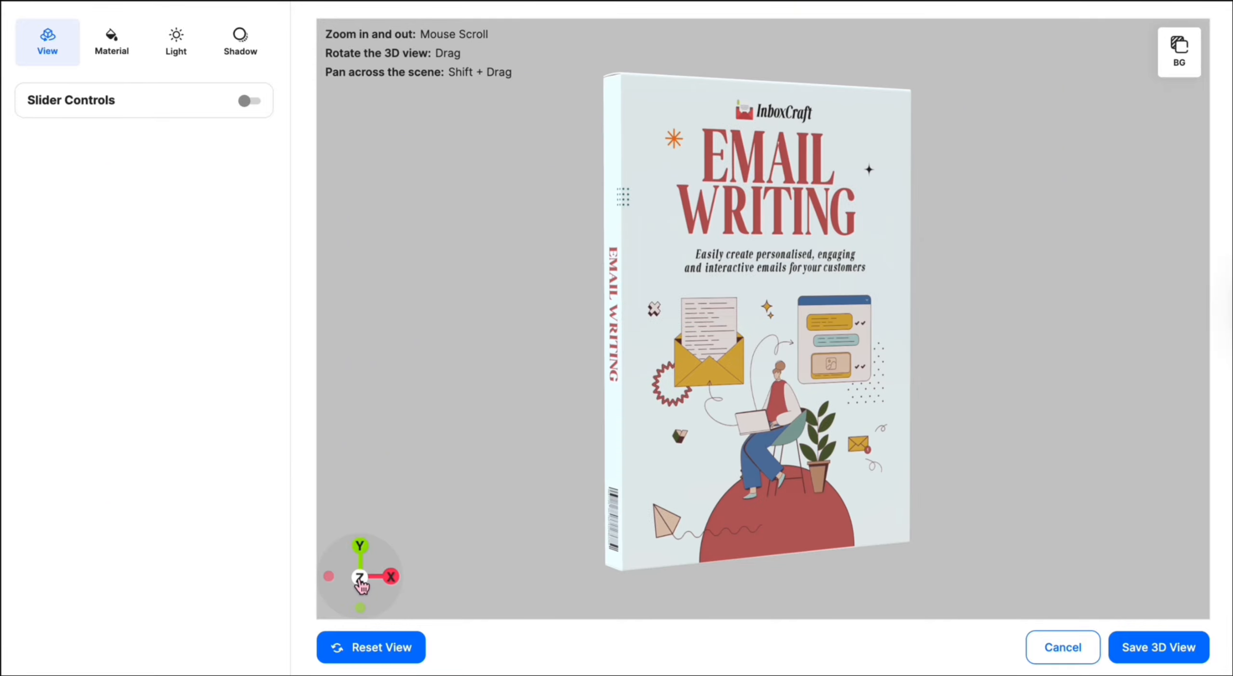
click(359, 579)
click(361, 581)
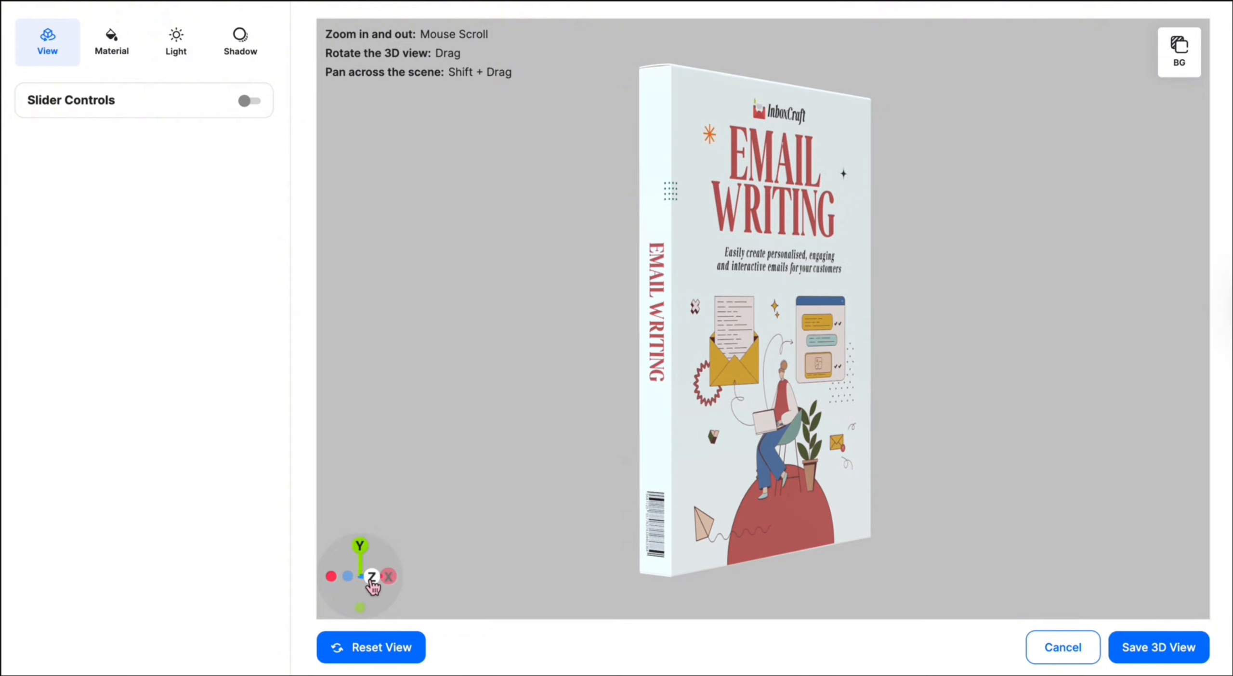
click(365, 580)
mouse_move(366, 583)
mouse_down()
mouse_move(357, 584)
mouse_move(369, 584)
mouse_up()
click(369, 582)
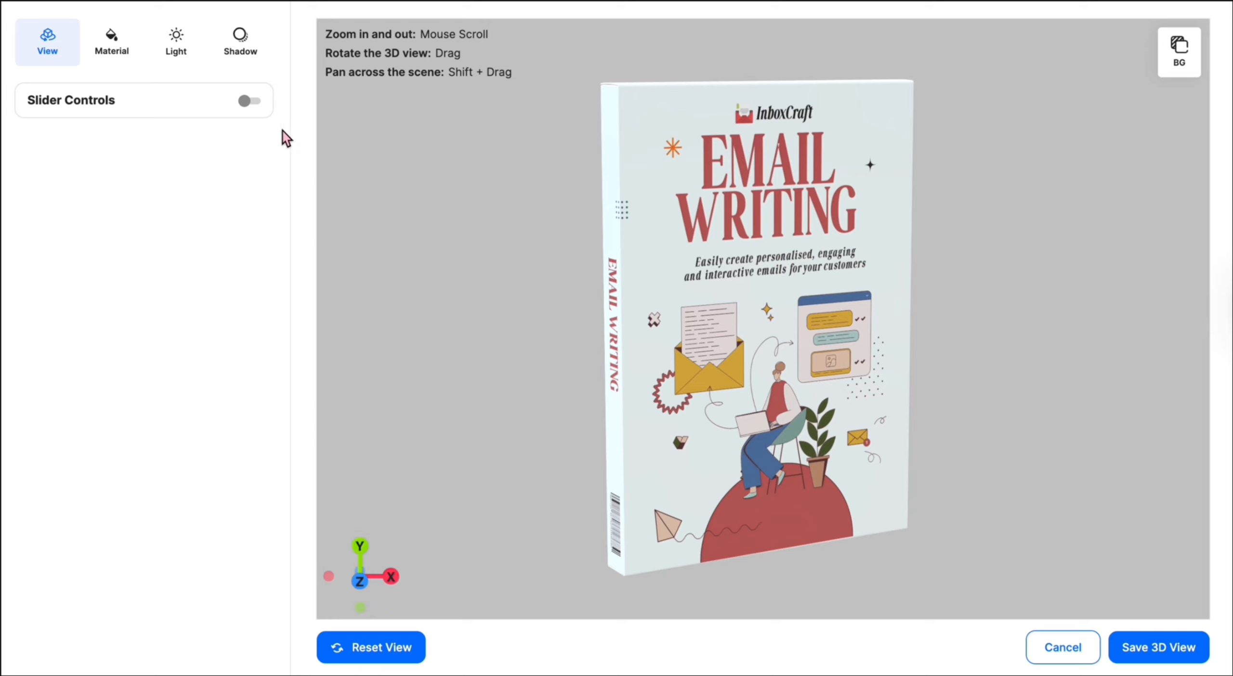
Step: Enable the slider controls and set the box's X rotation to 85 and Y rotation to 96
click(250, 101)
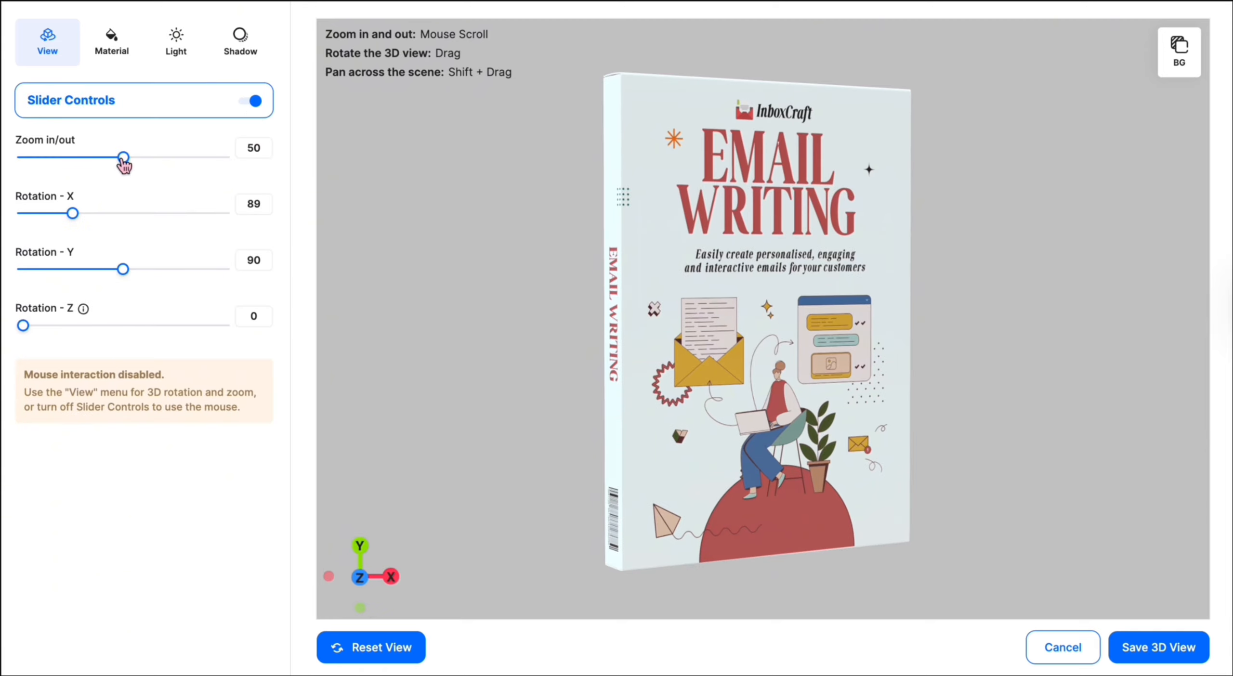
drag(123, 163, 124, 164)
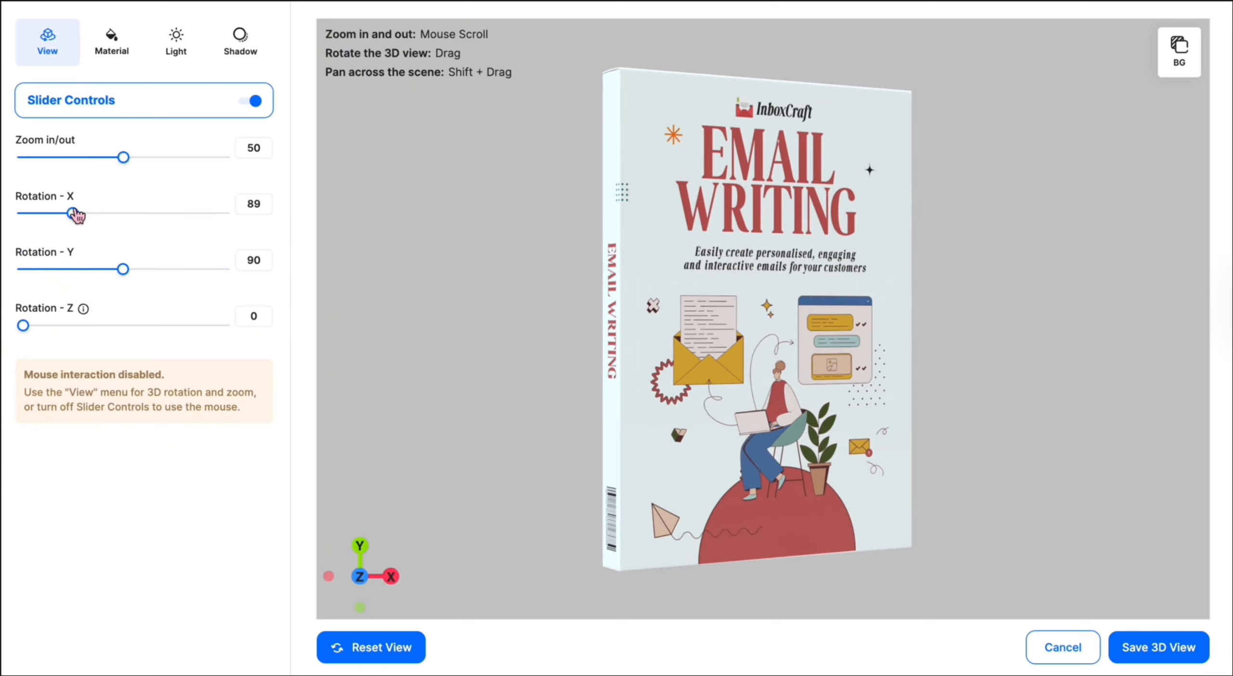
mouse_move(75, 214)
mouse_down()
mouse_move(93, 213)
mouse_move(72, 217)
mouse_up()
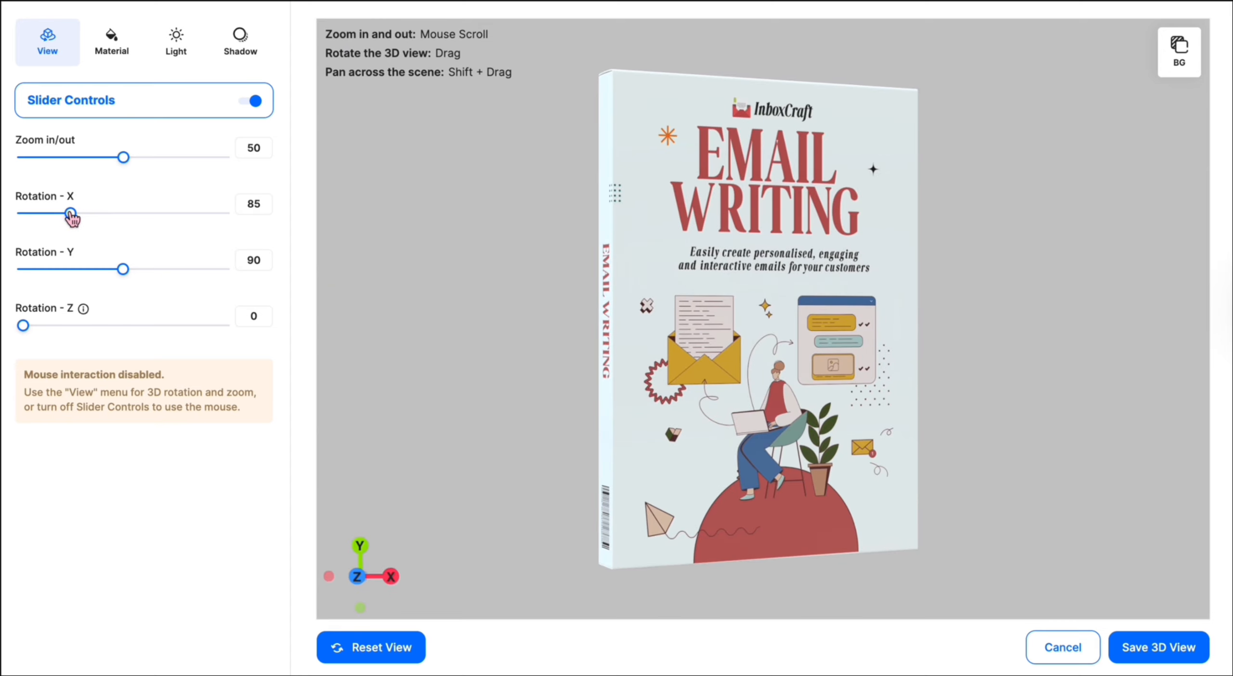
drag(122, 269, 130, 278)
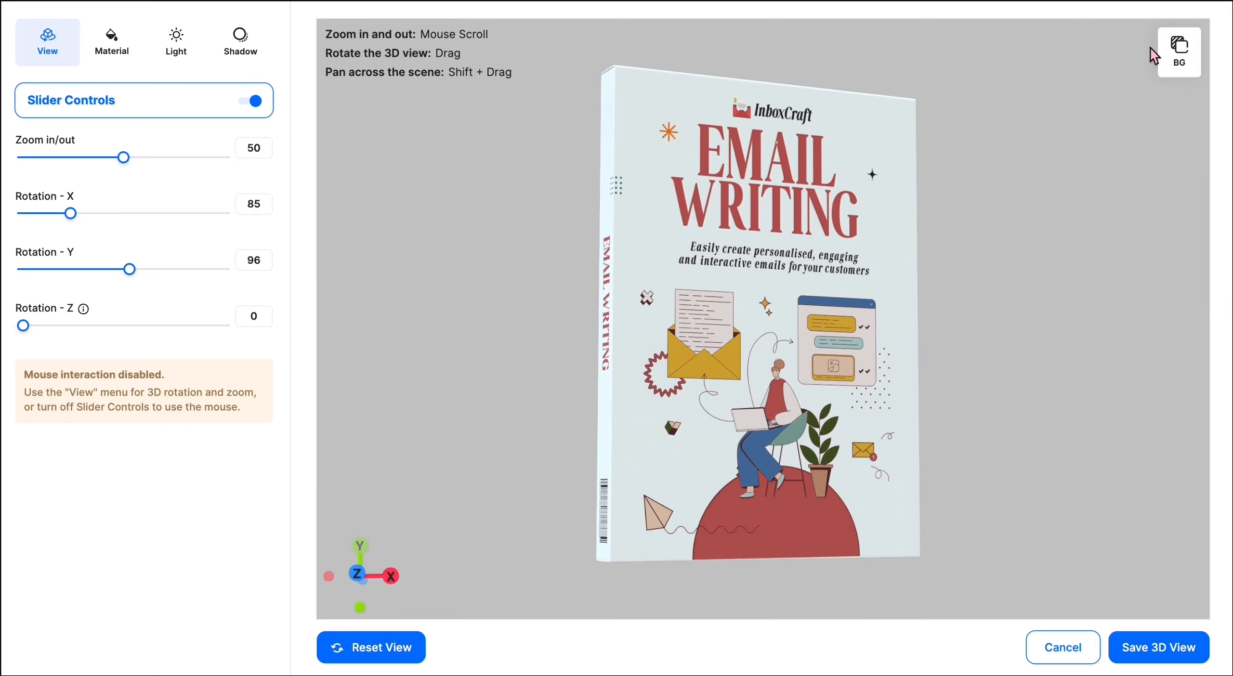
Step: Look over the preview background options and apply the Matte material to the boxshot
click(1179, 50)
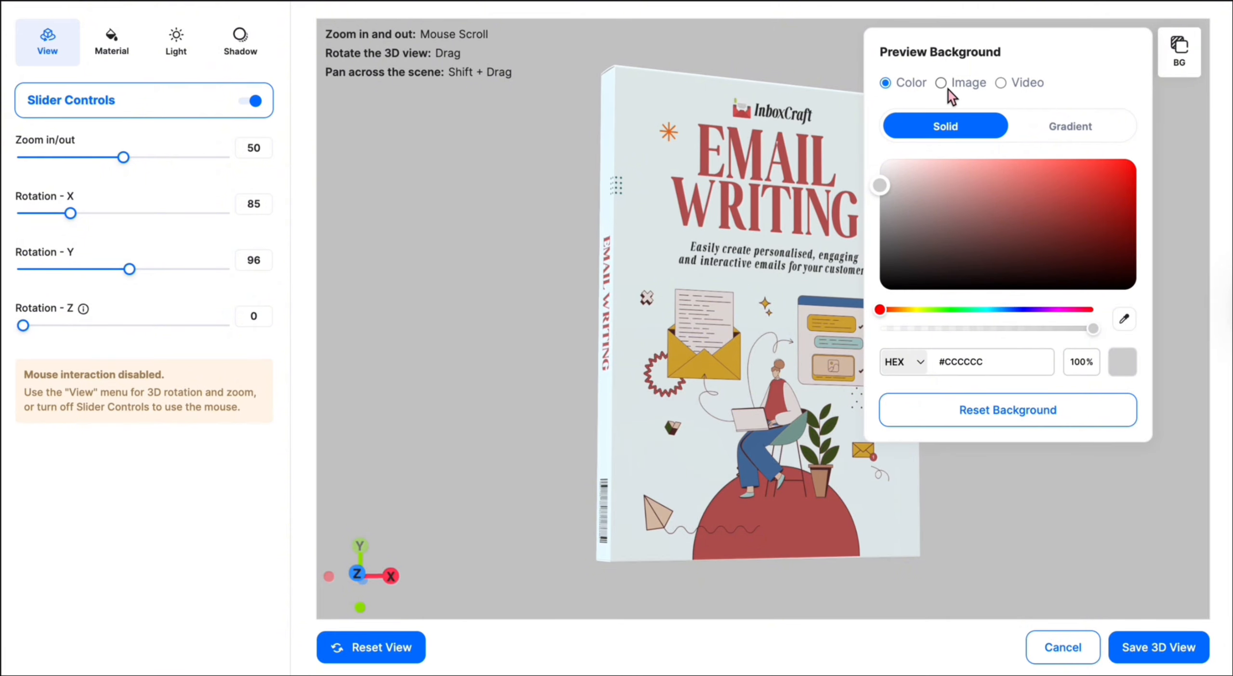
click(1179, 51)
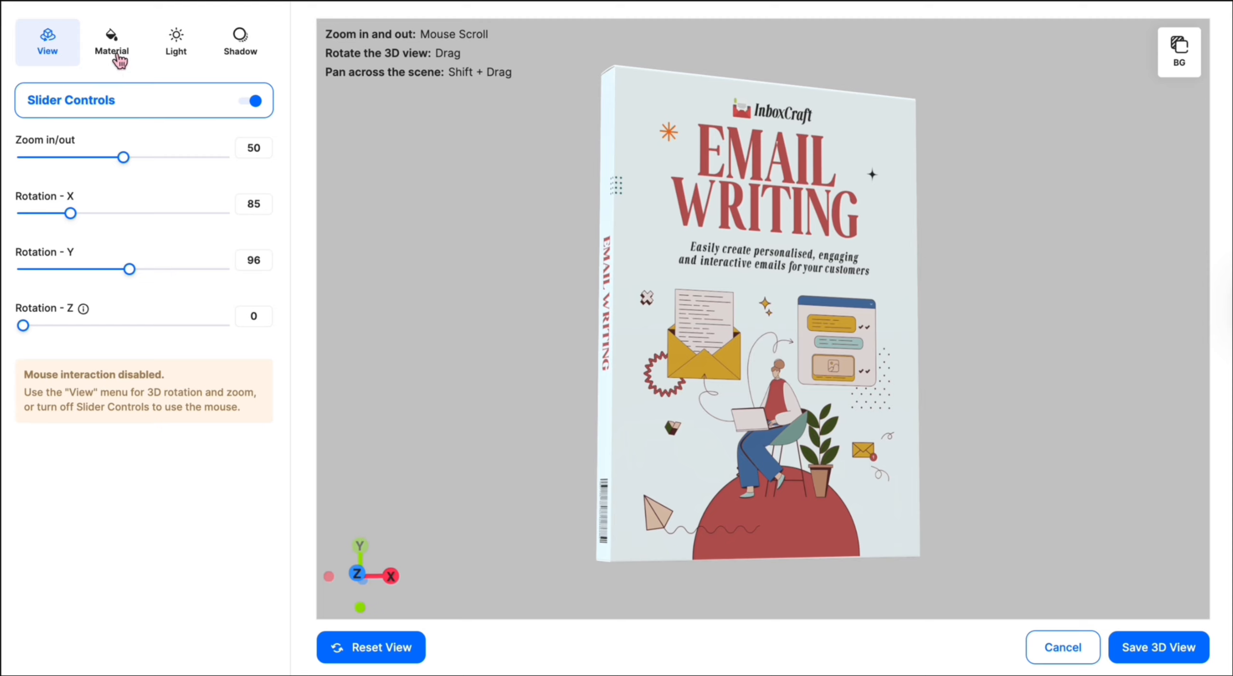
click(118, 58)
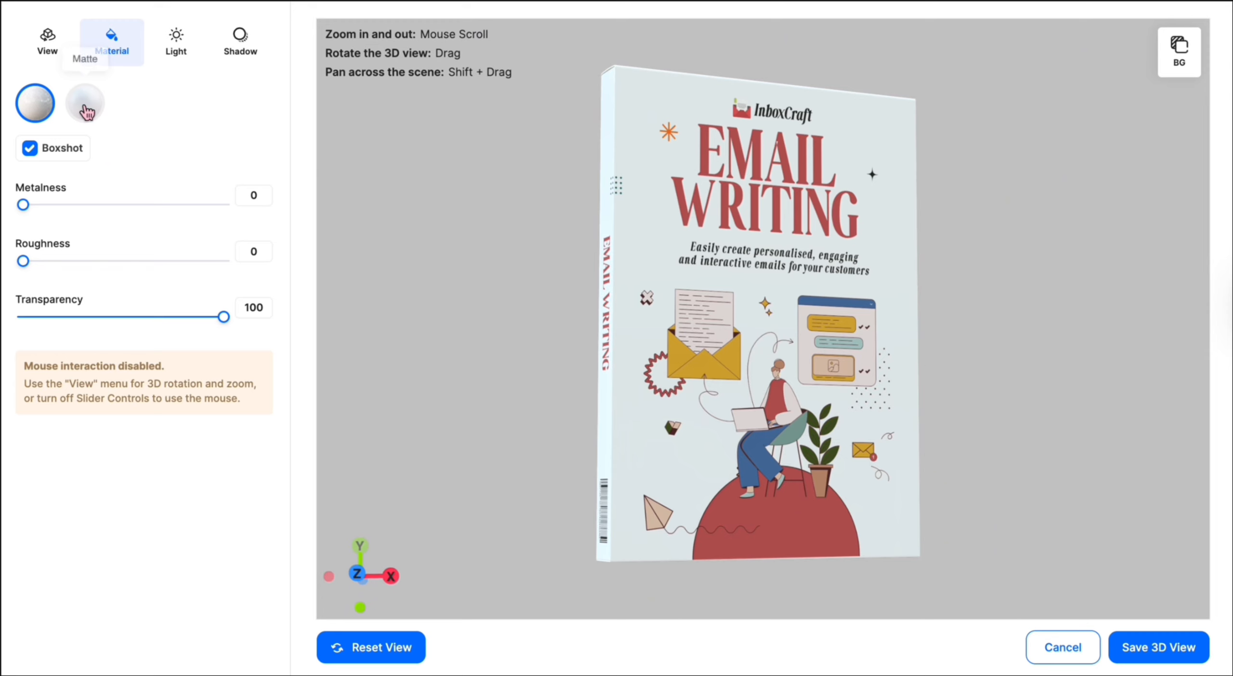
click(86, 103)
Step: Try the light reflection on the box mockup
click(186, 43)
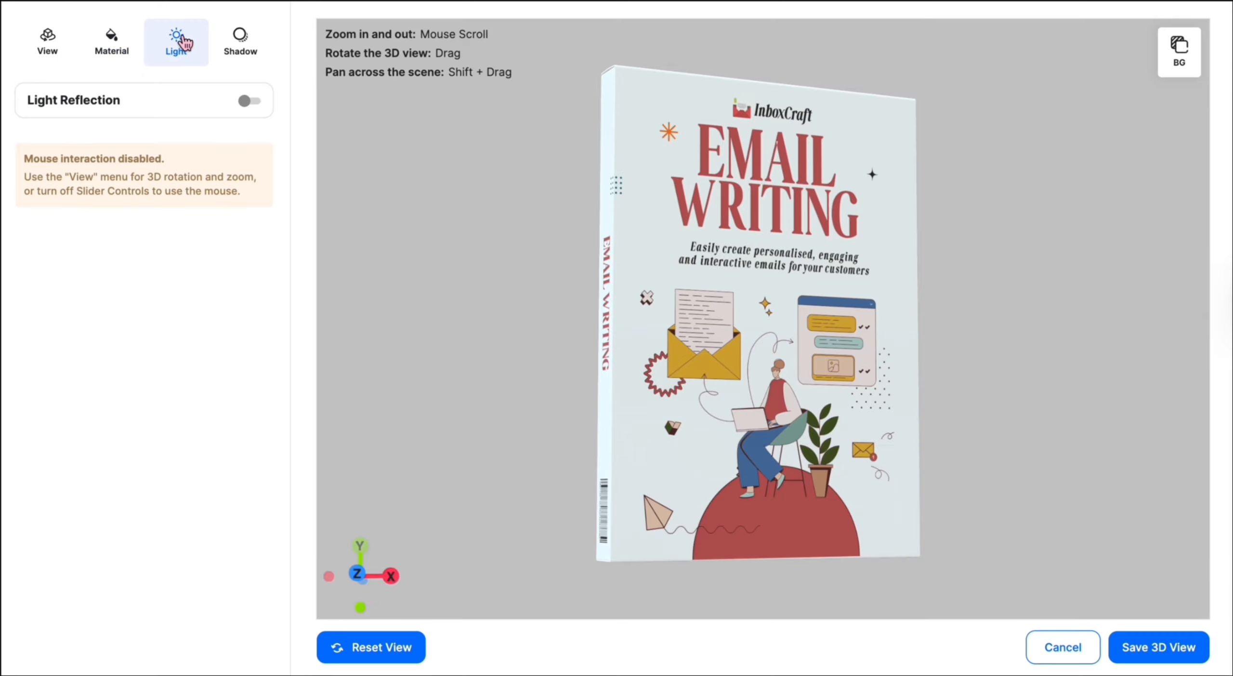
click(243, 109)
click(245, 108)
Step: Enable the box's shadow and save the 3D view with the X rotation set to 92
click(242, 39)
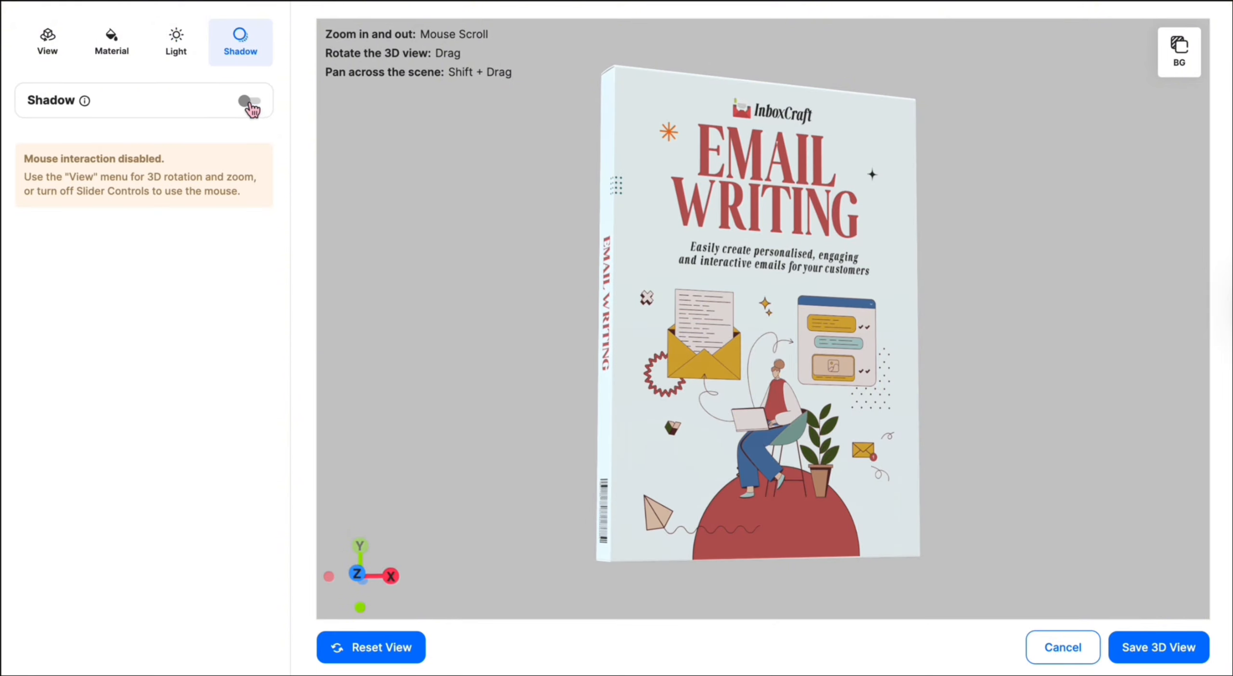
click(247, 102)
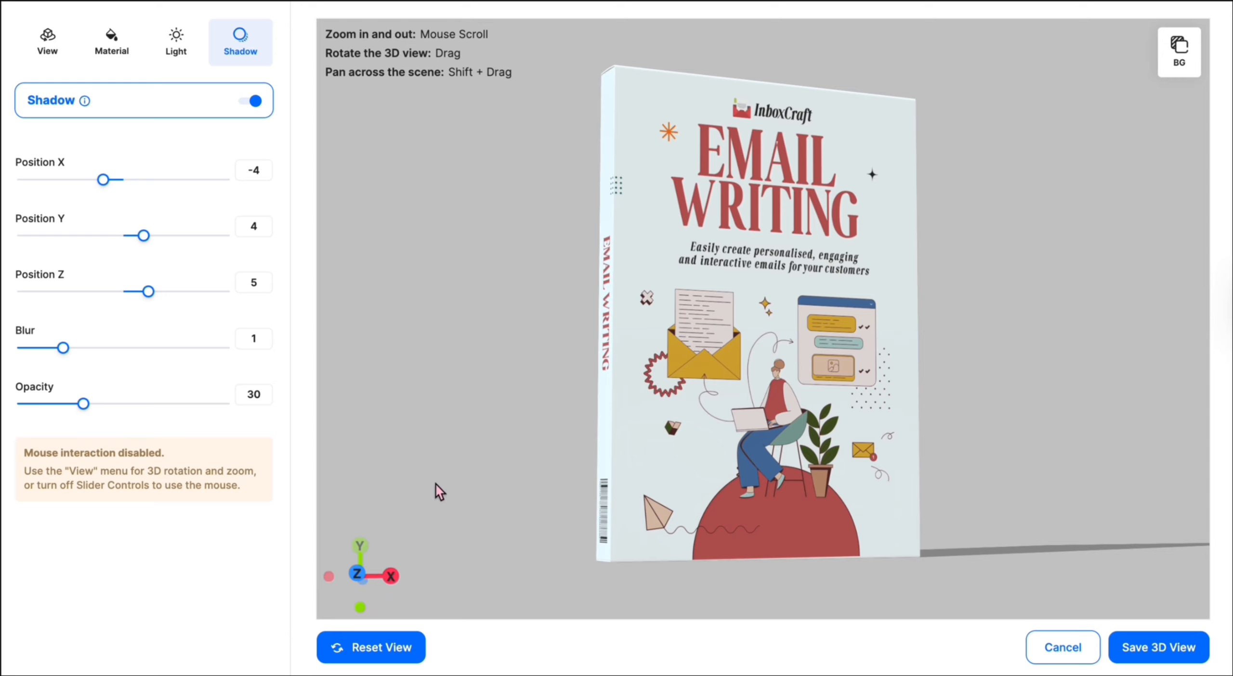
click(49, 49)
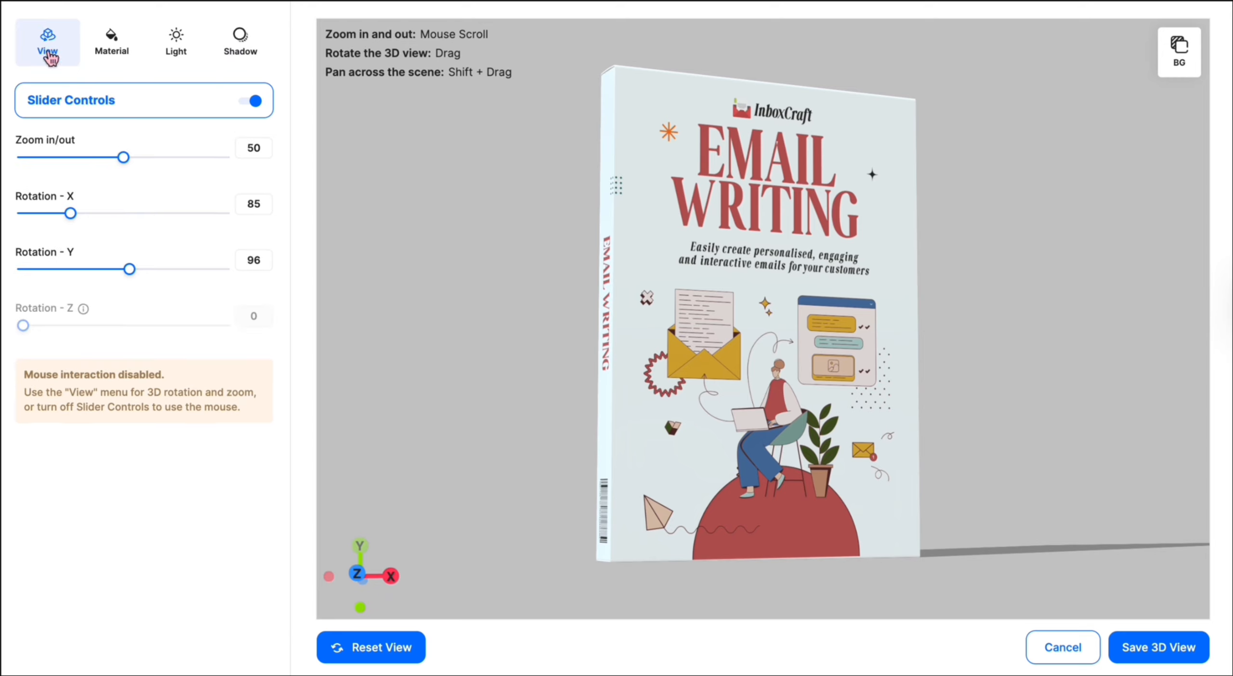
drag(70, 217, 74, 215)
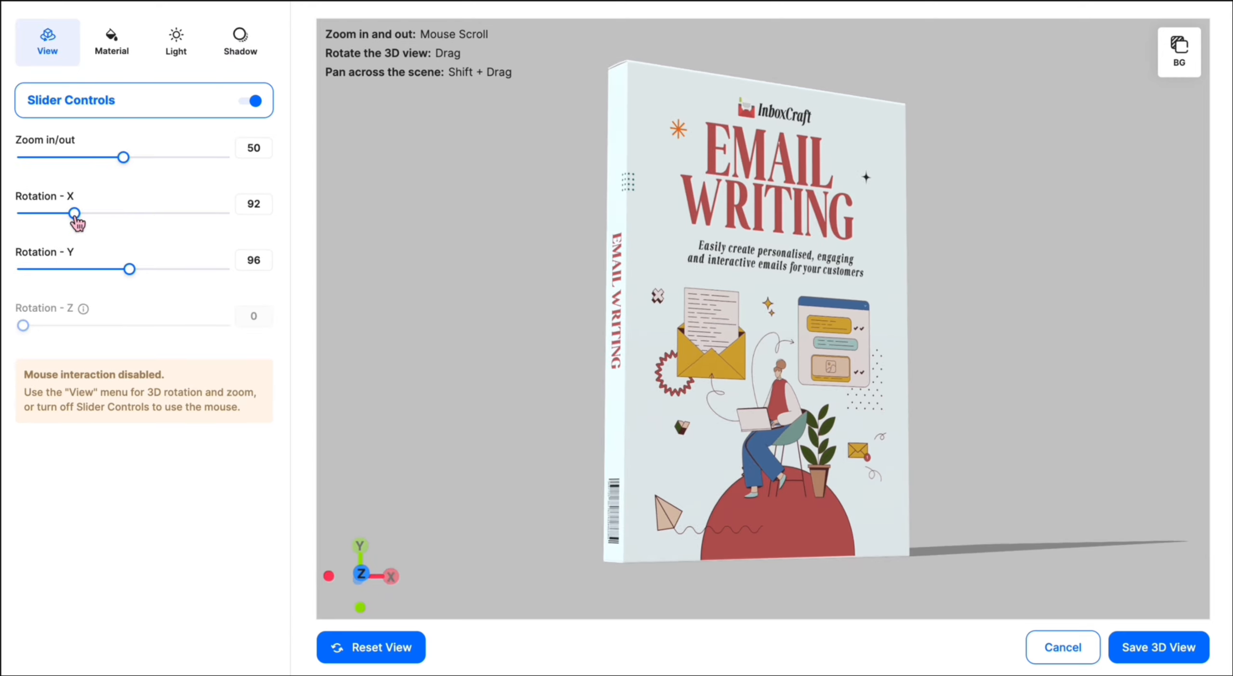
click(1166, 647)
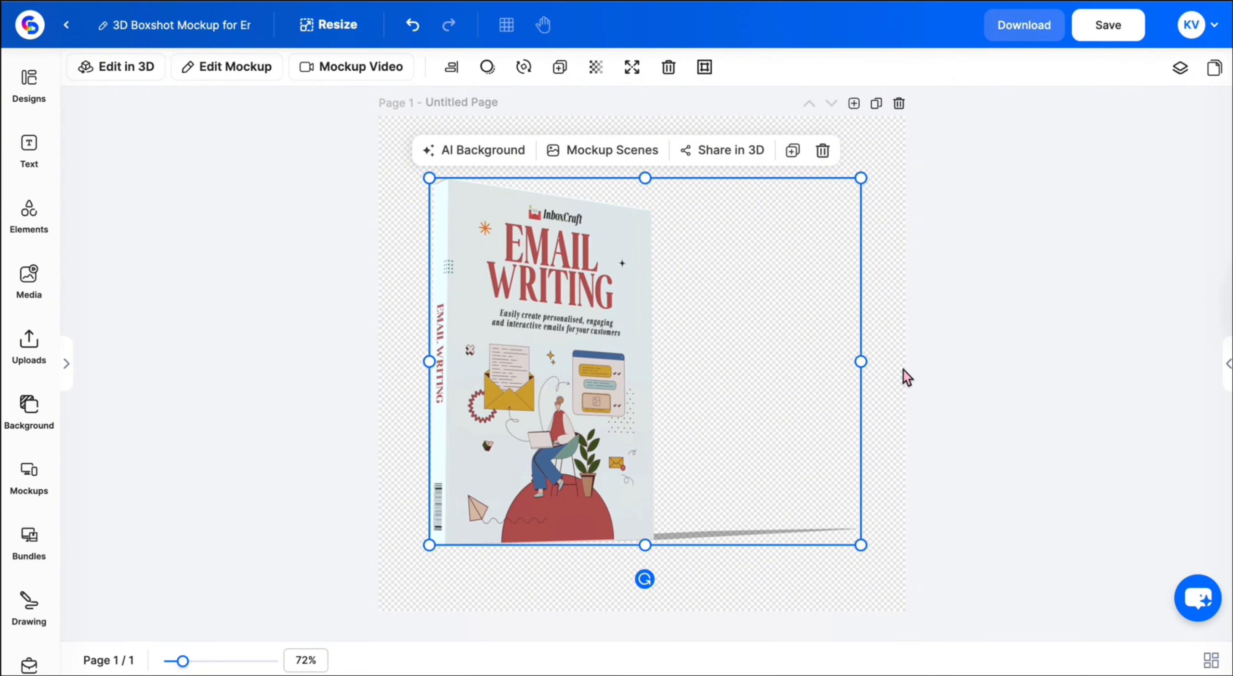
click(911, 318)
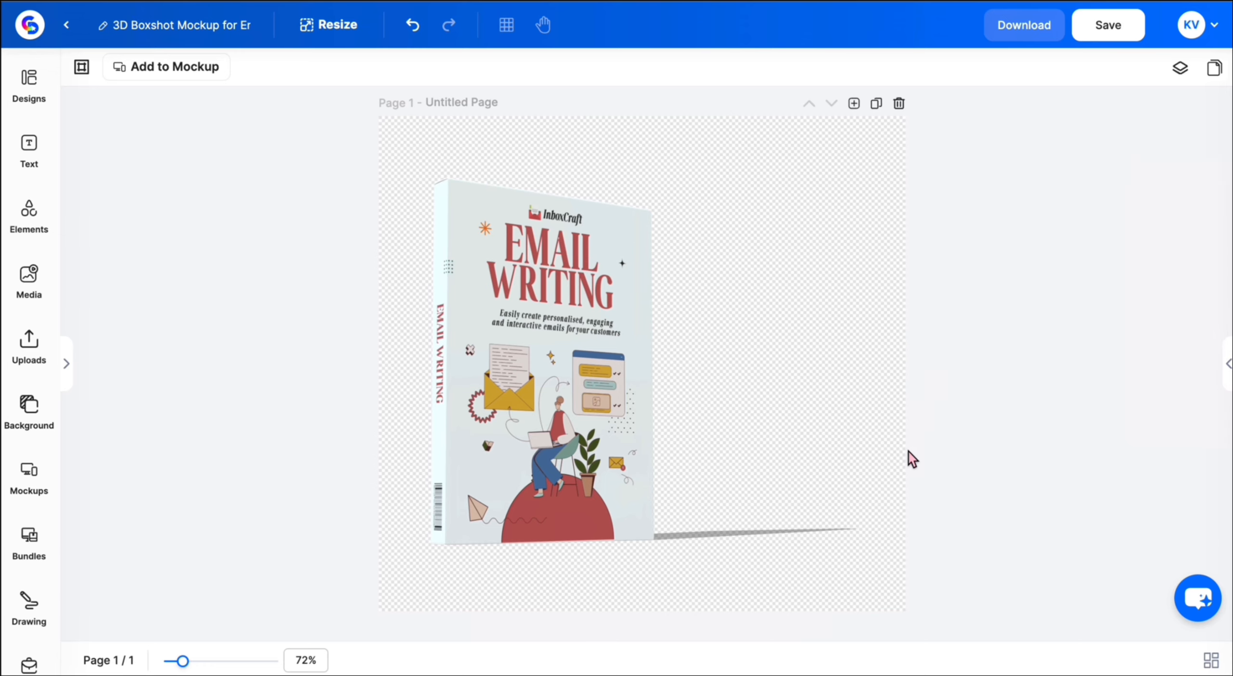
Step: Open the mockup video editor for the box and preview the Horizontal rotation animation
click(515, 379)
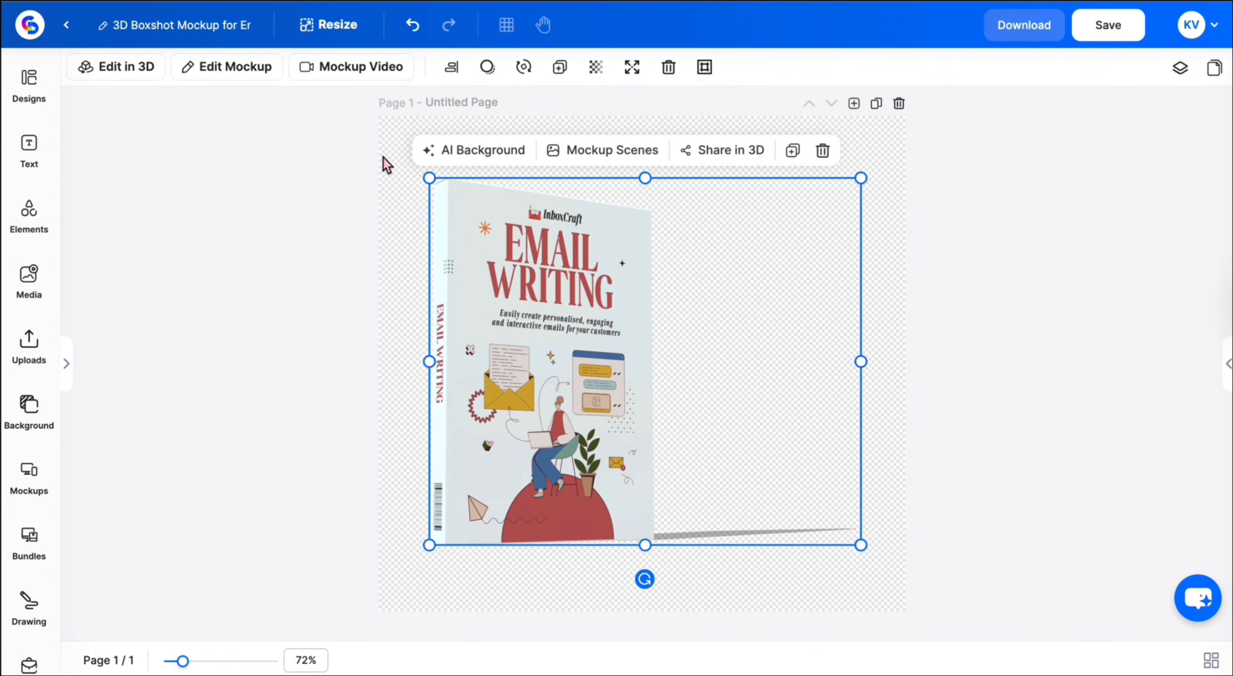
click(333, 72)
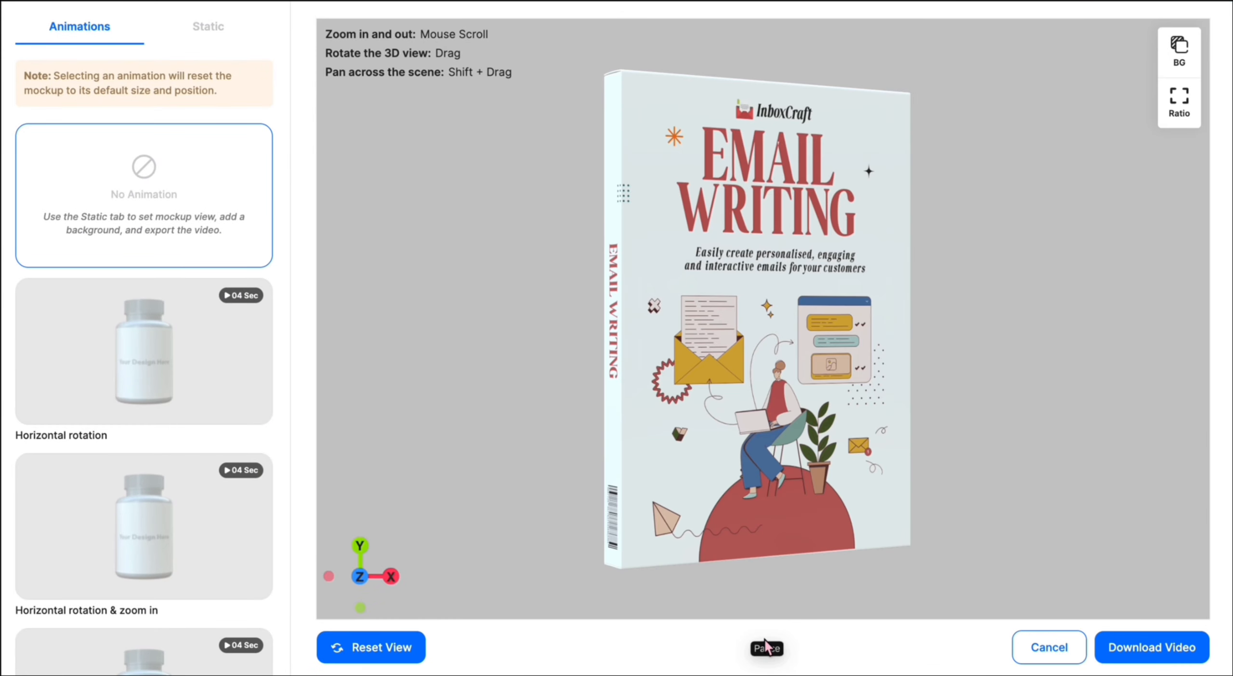
click(145, 345)
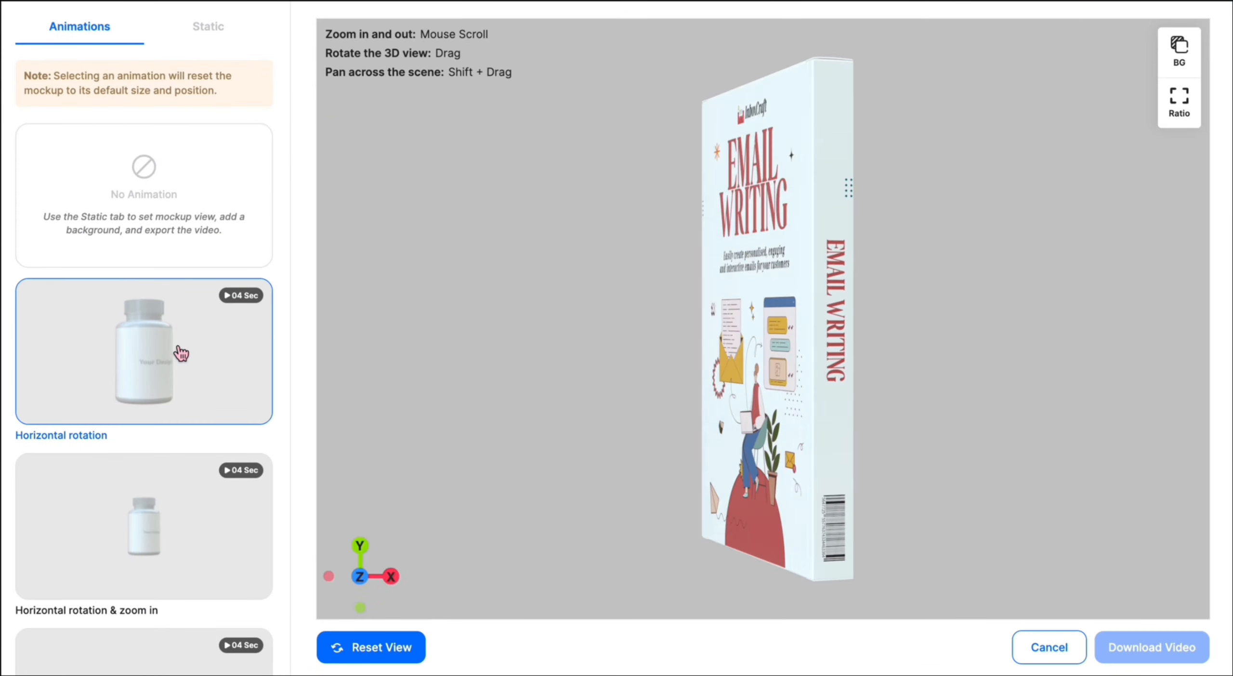
scroll(191, 501, down, 3)
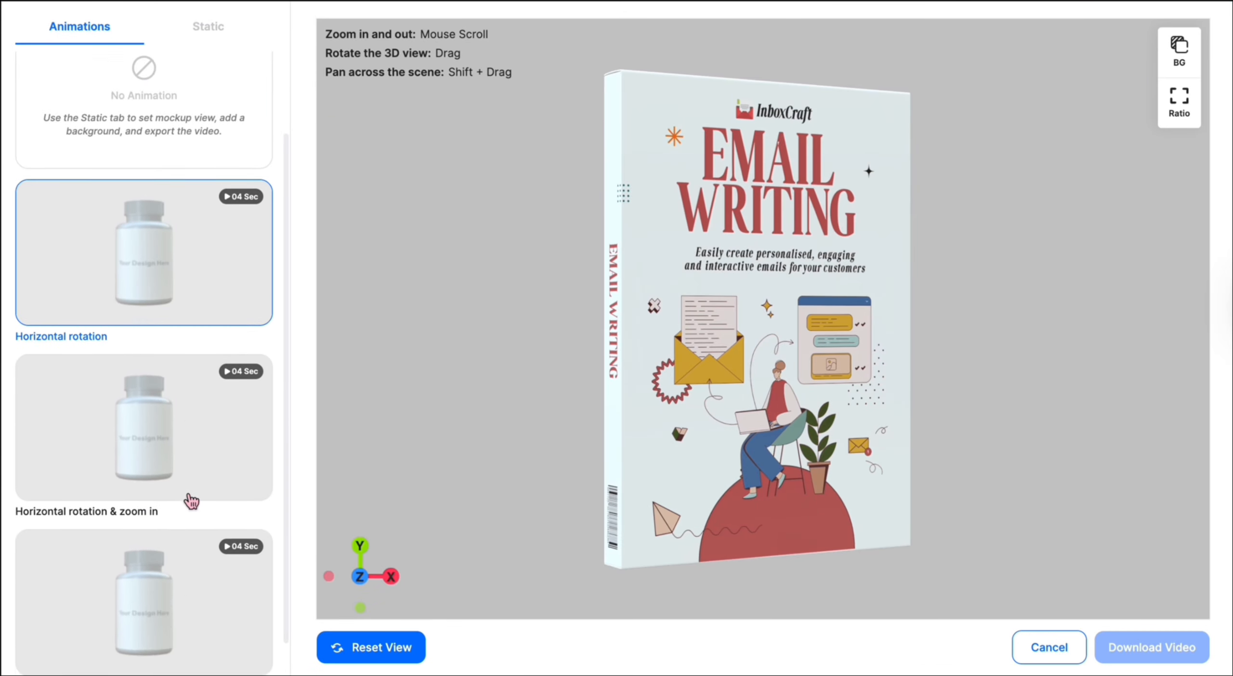
scroll(179, 359, up, 1)
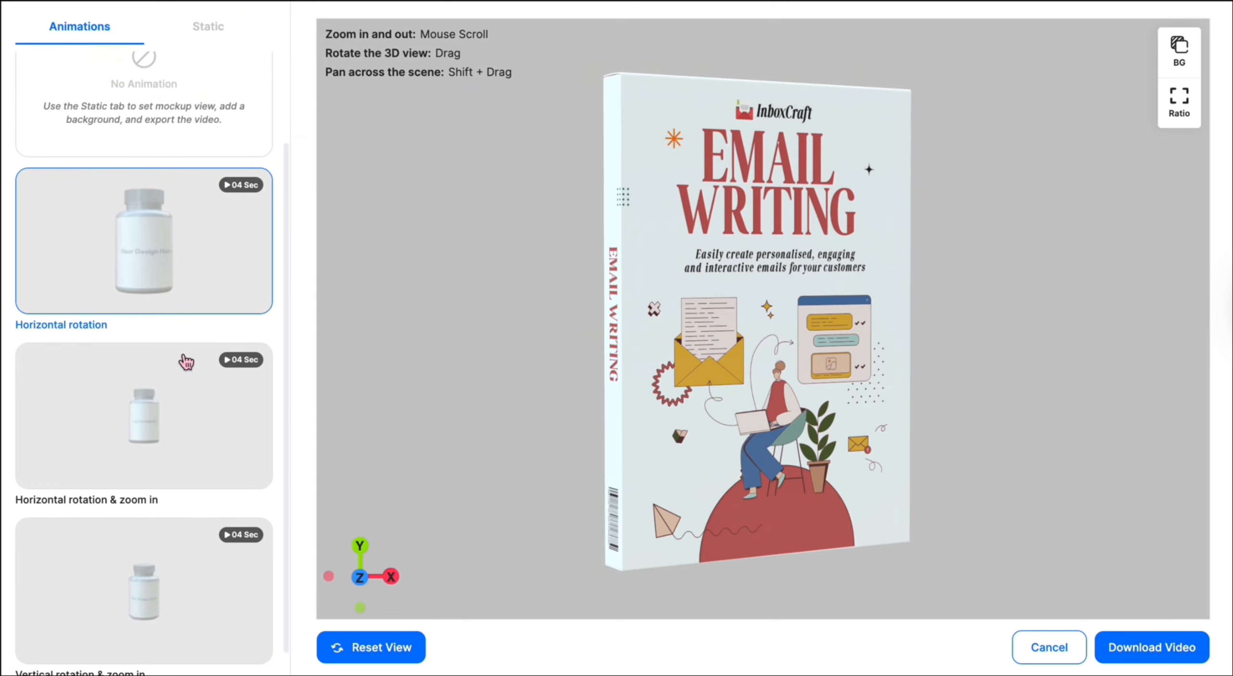
Step: Review the preview background options for the mockup video, and leave the video editor without downloading
click(1193, 67)
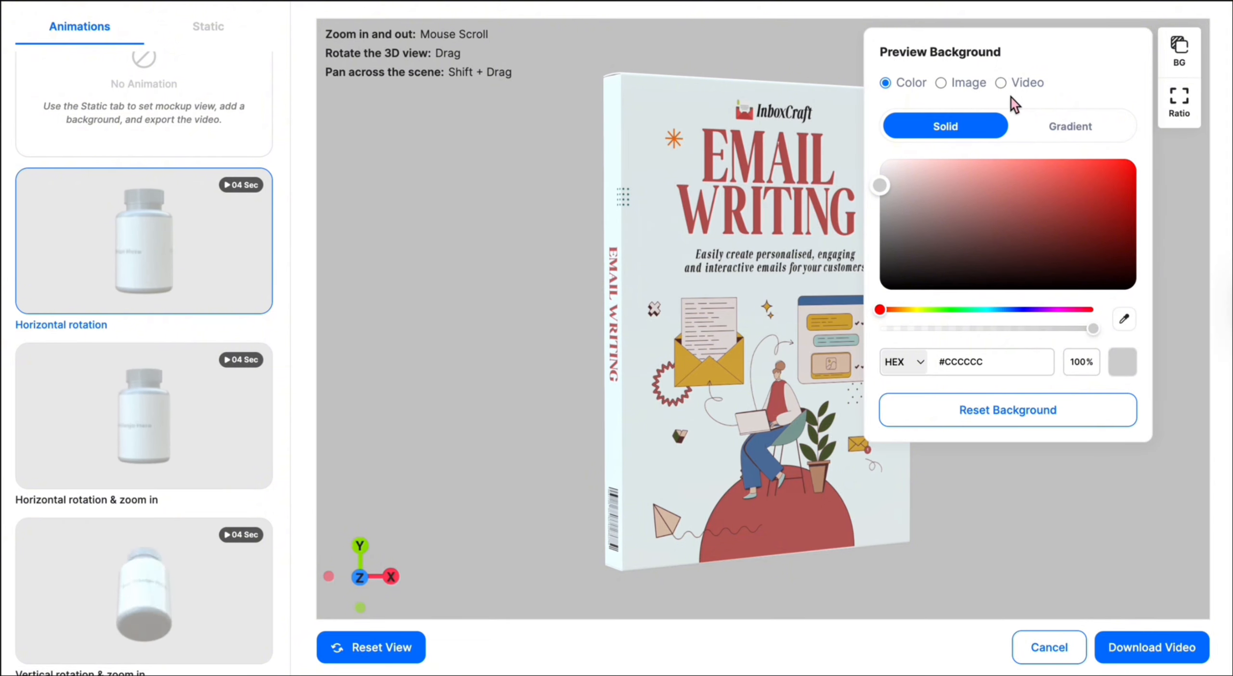
click(1180, 48)
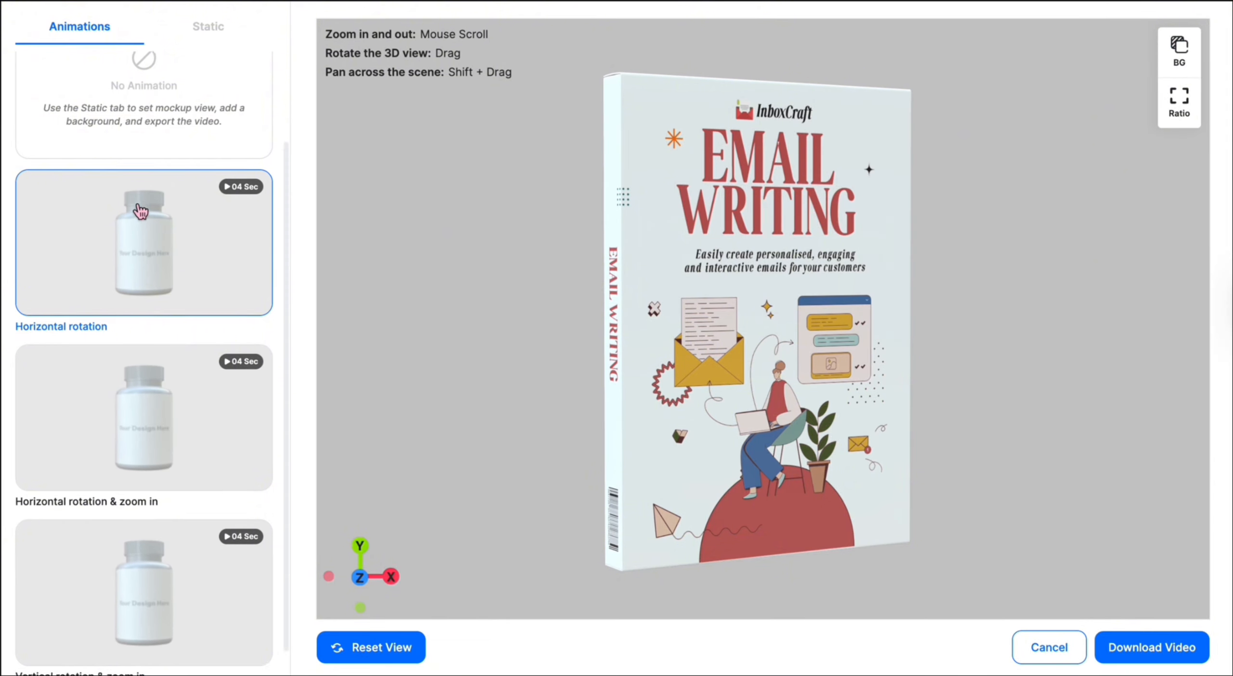
scroll(138, 206, up, 3)
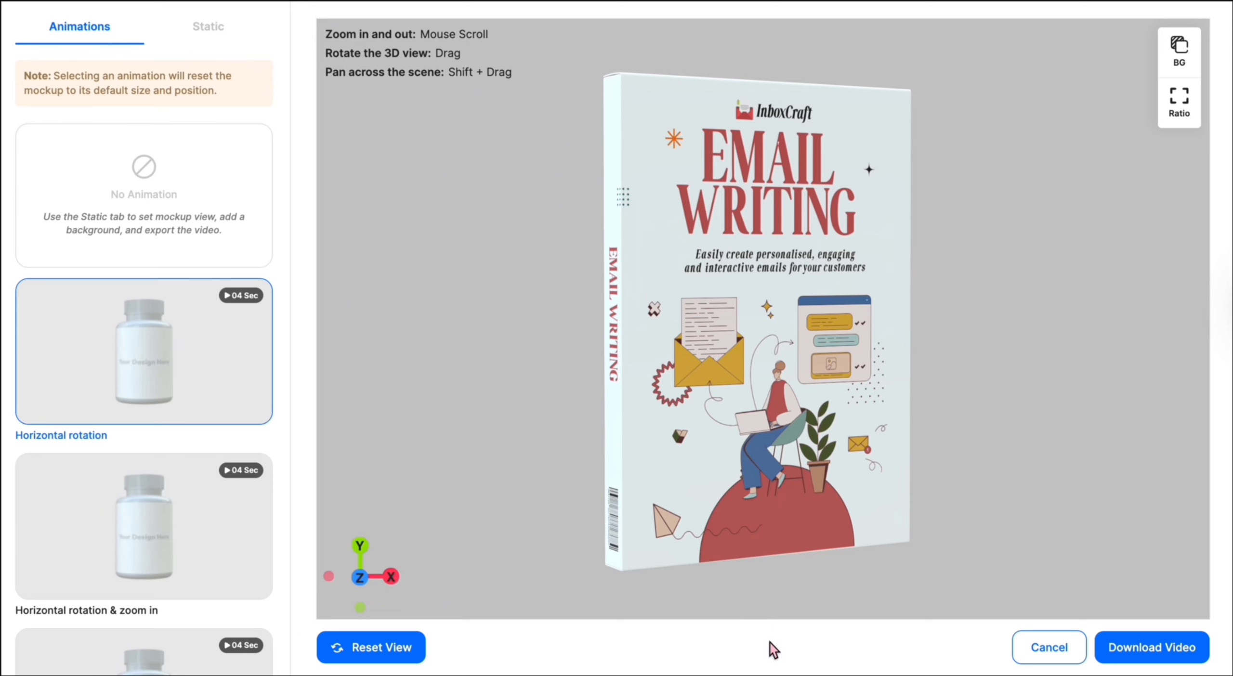
key(Escape)
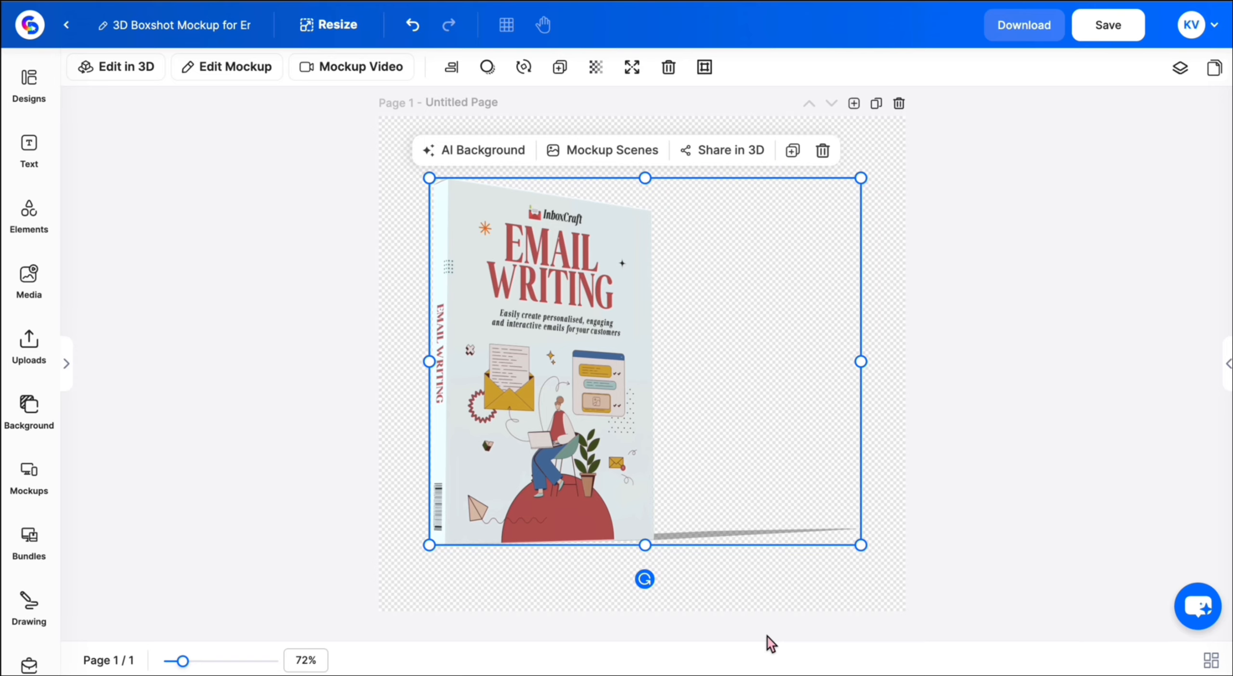
Step: Open the 3D sharing options for the box mockup and copy its share link and embed code
click(721, 157)
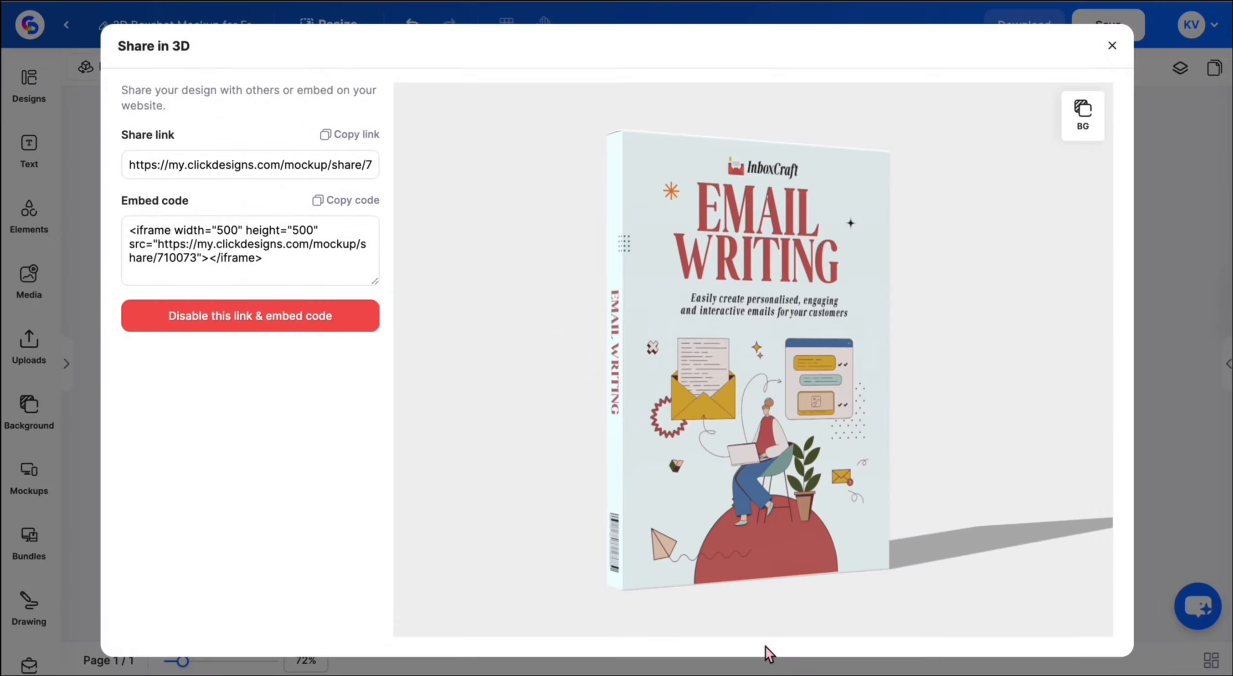
click(340, 138)
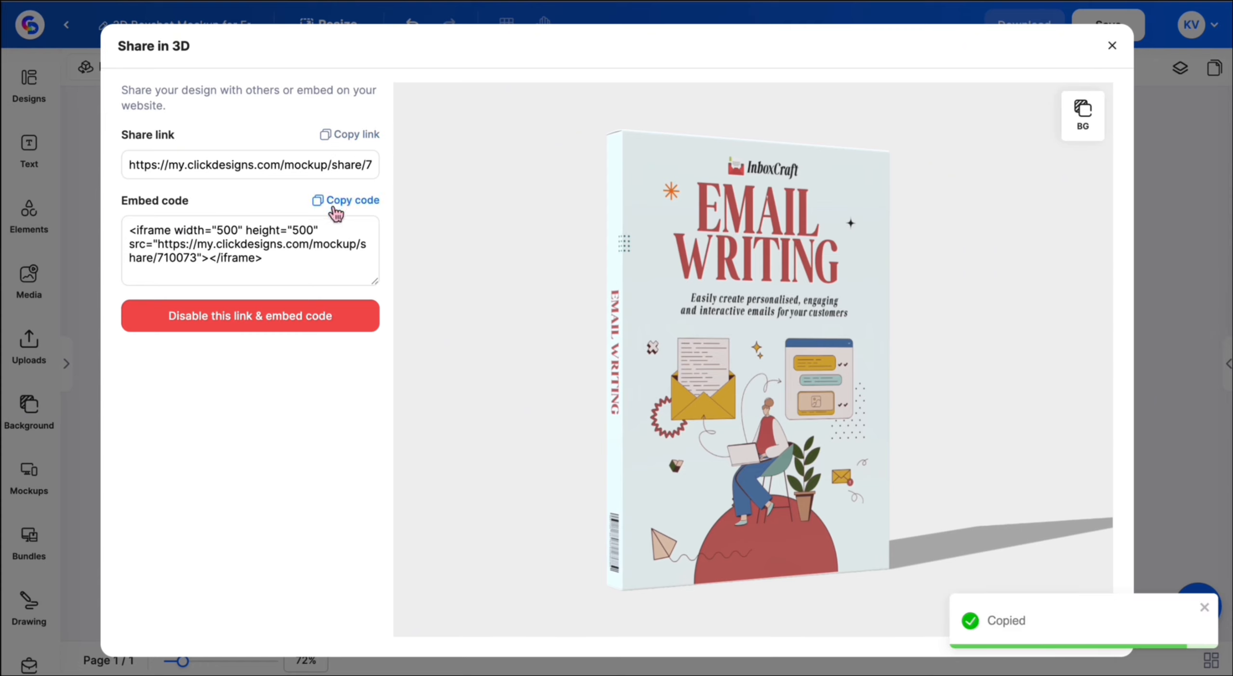
click(333, 201)
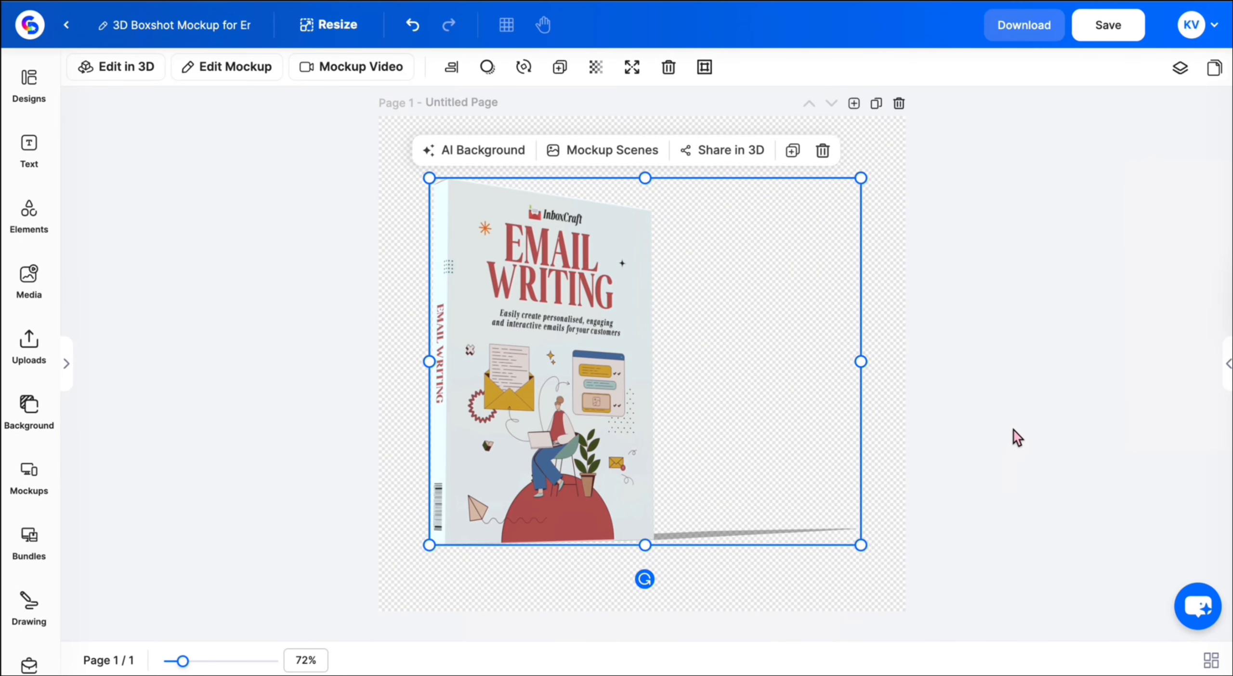
Step: Save the design and preview the 3D Boxshot Mockup among the saved designs
click(1106, 29)
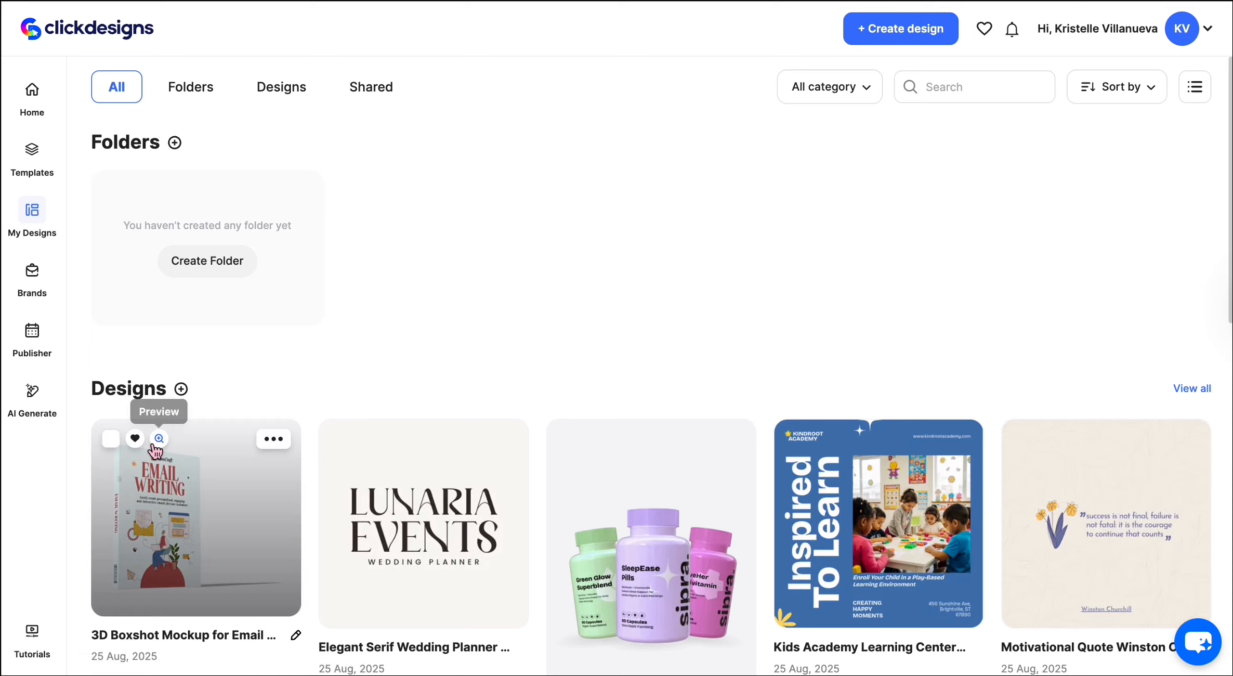
click(158, 435)
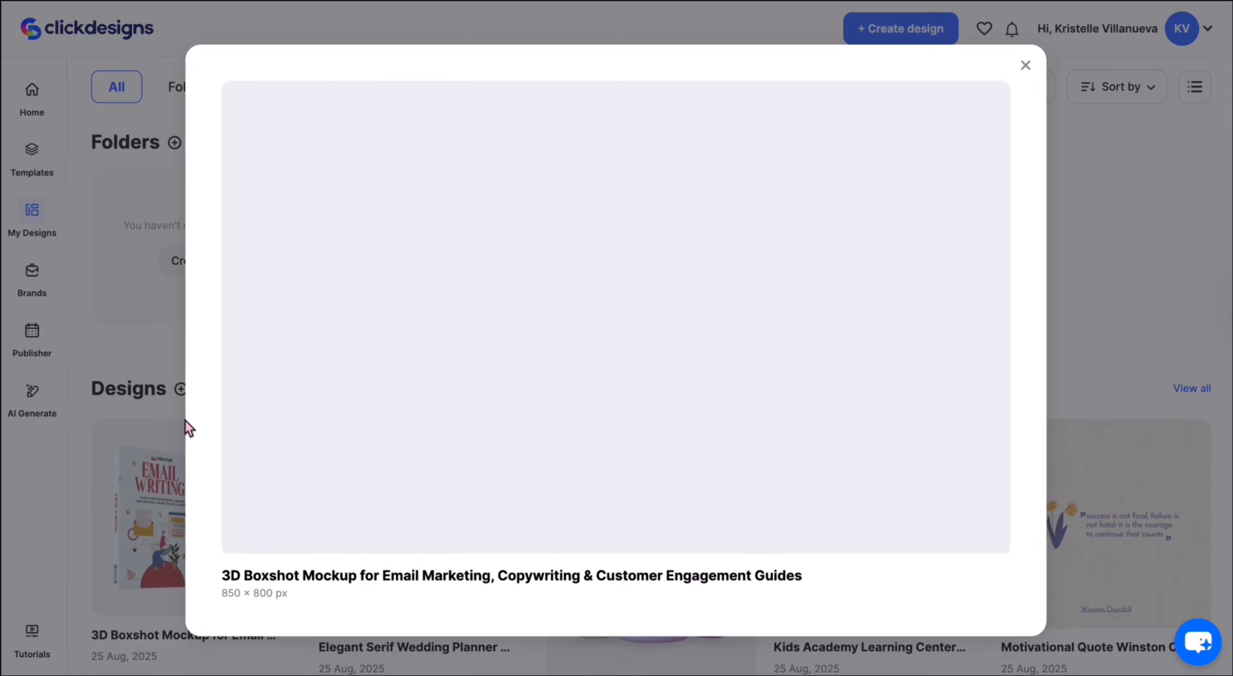
click(1026, 66)
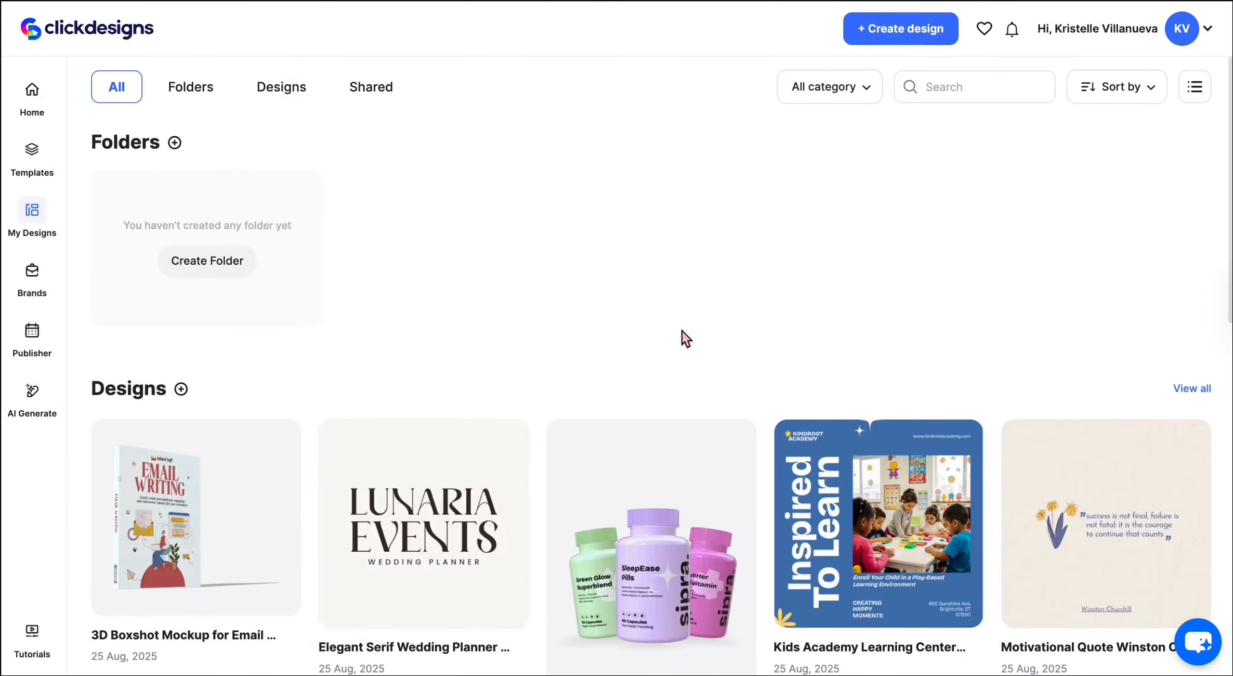
Step: Reopen the saved 3D Boxshot Mockup design for editing and hide the mockup library
click(231, 508)
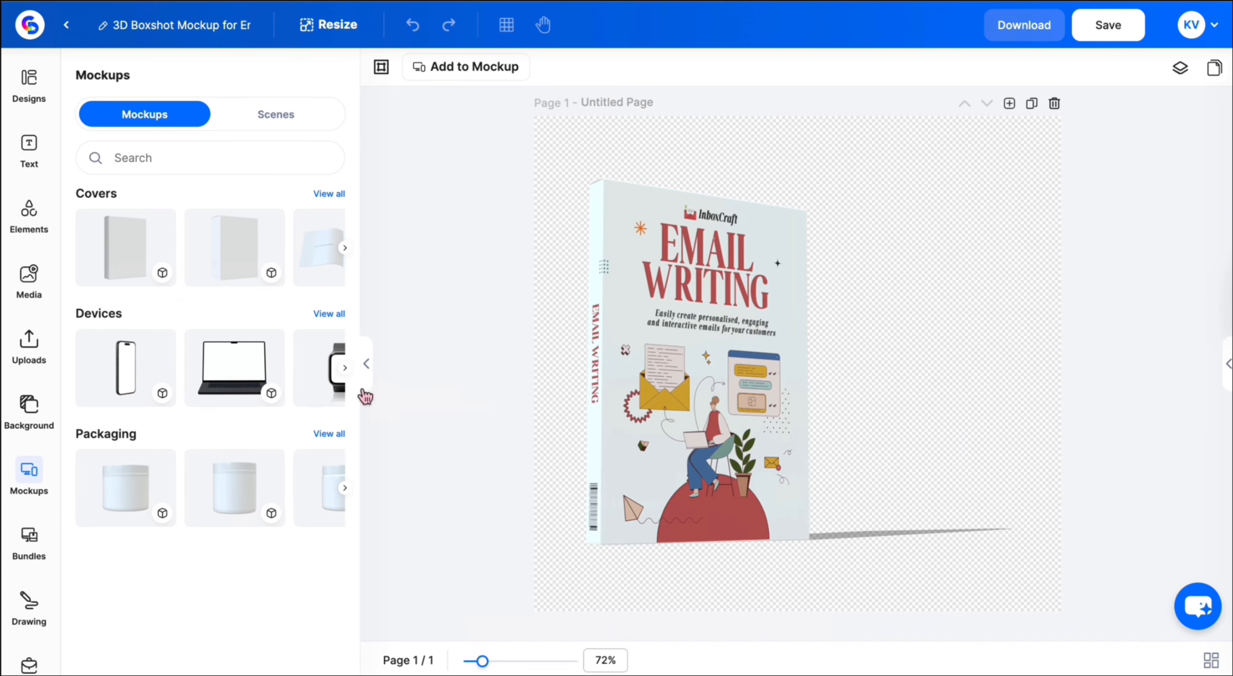
click(366, 365)
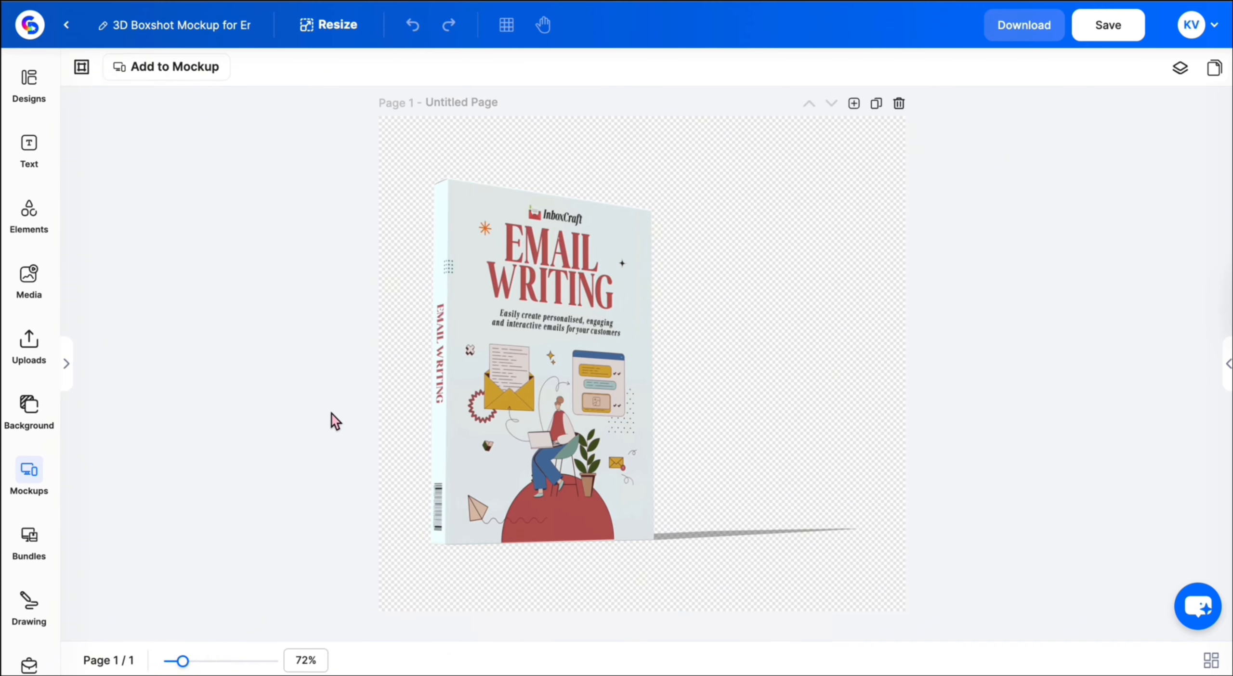